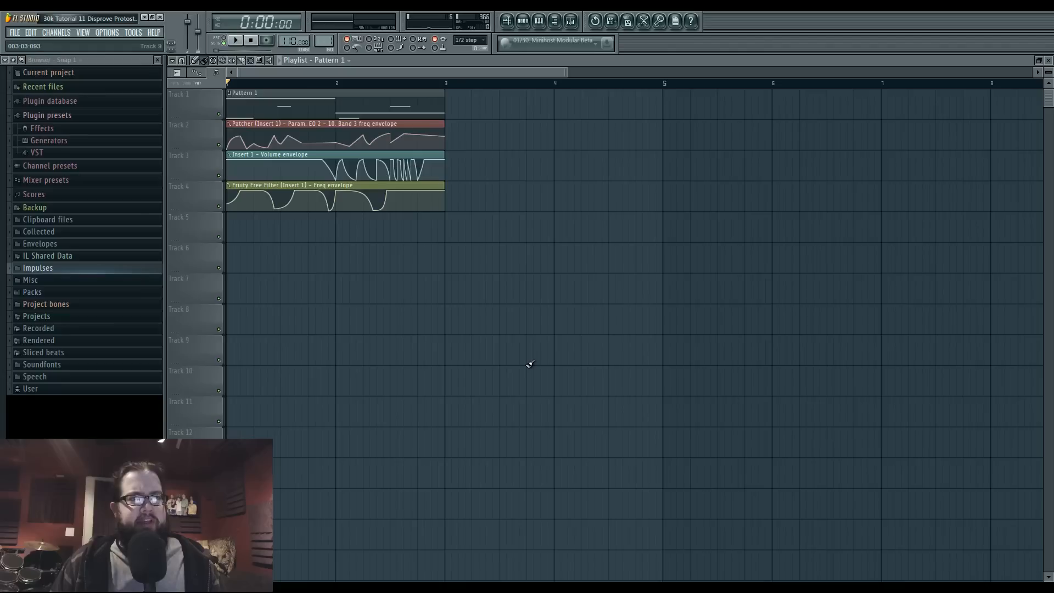
Play the arrangement from the start to hear the growl sound, and stop playback.
click(236, 40)
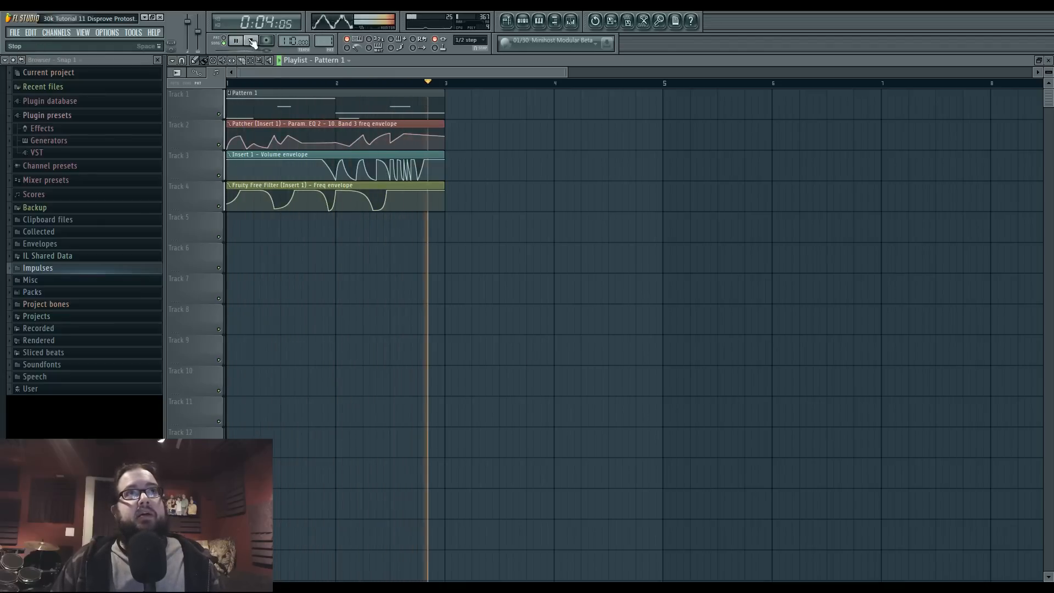
click(252, 41)
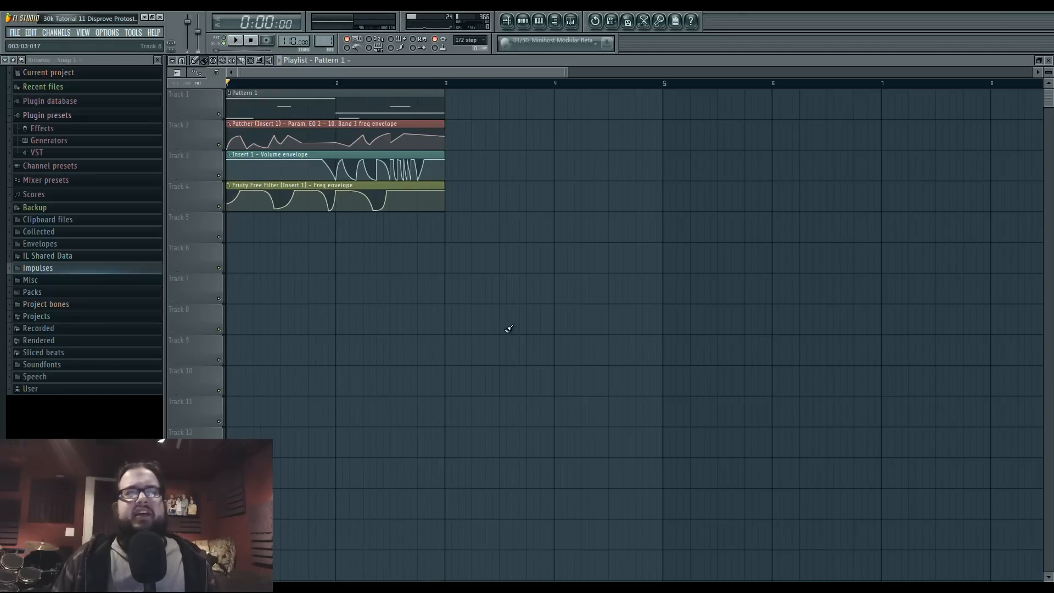
Delete the spare Harmor #2 channel from the channel rack.
key(F6)
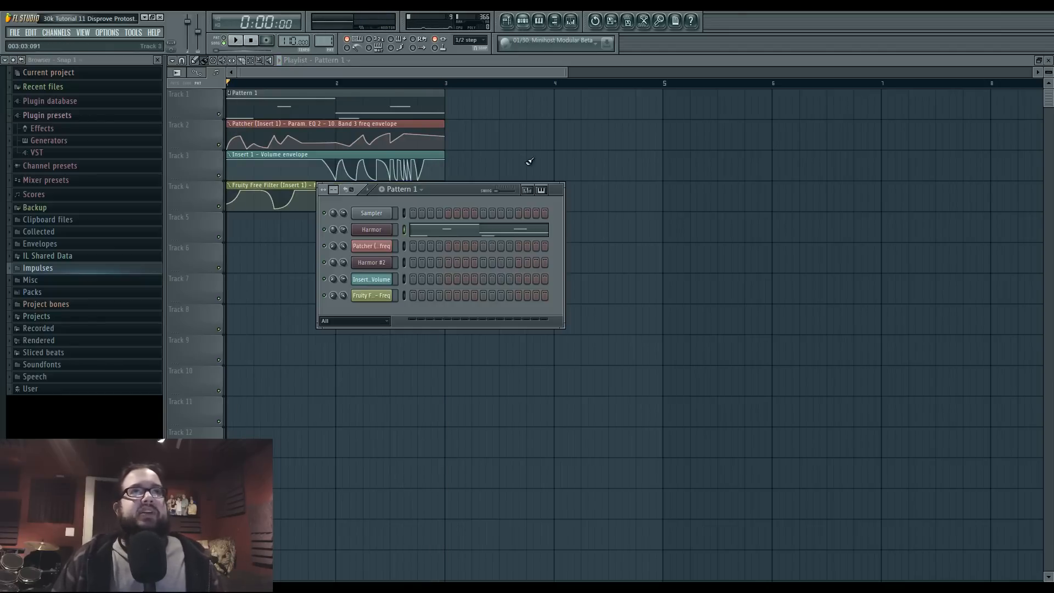
click(384, 233)
right_click(367, 263)
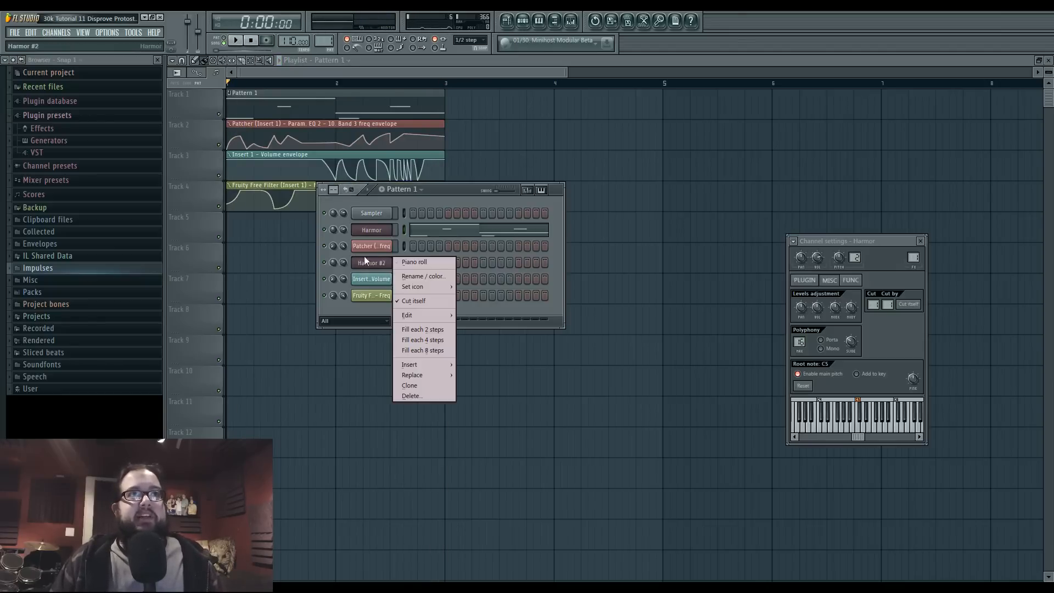
click(420, 397)
click(581, 329)
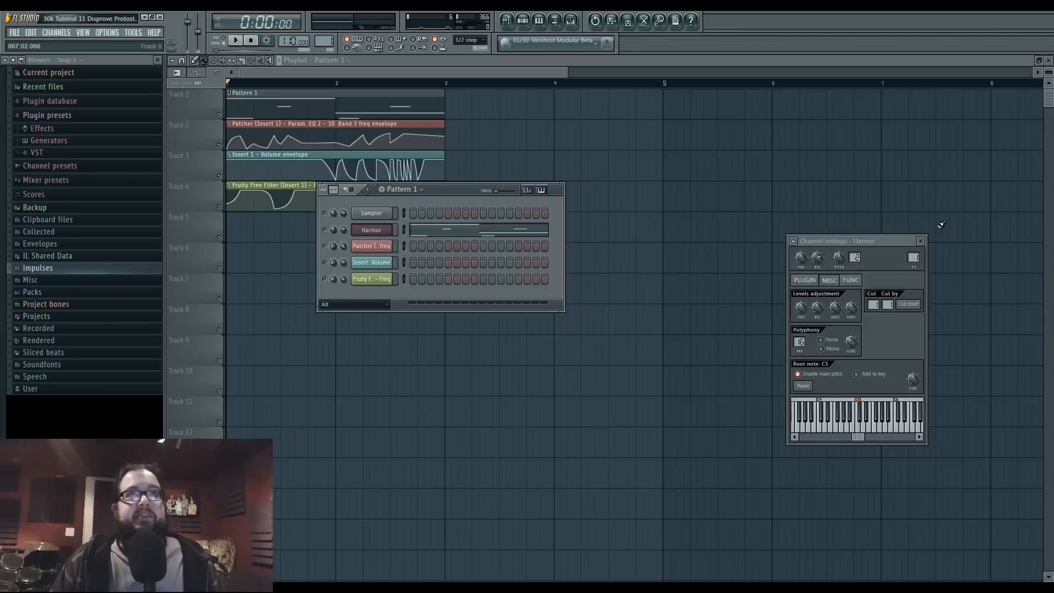
Show the mixer, open the Harmor channel's editor and examine its Local EQ curve.
key(F9)
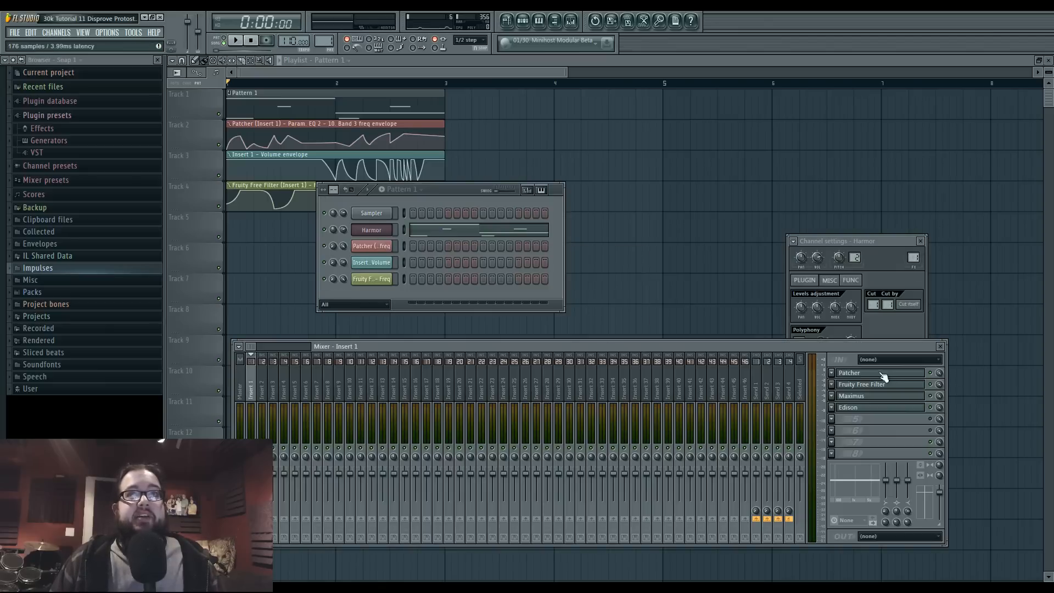
click(369, 229)
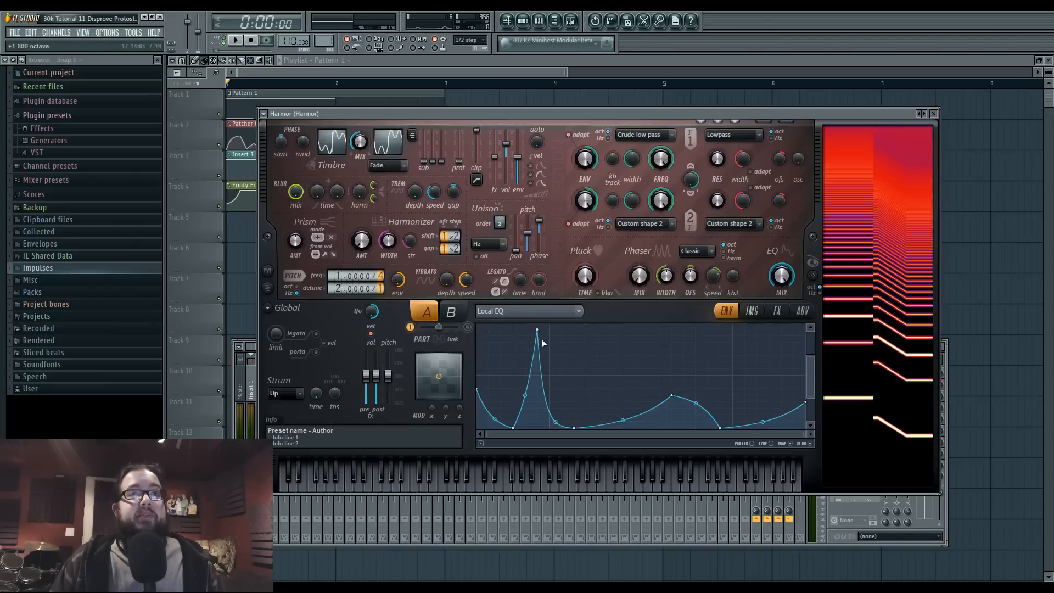
scroll(812, 381, down, 2)
scroll(811, 381, up, 1)
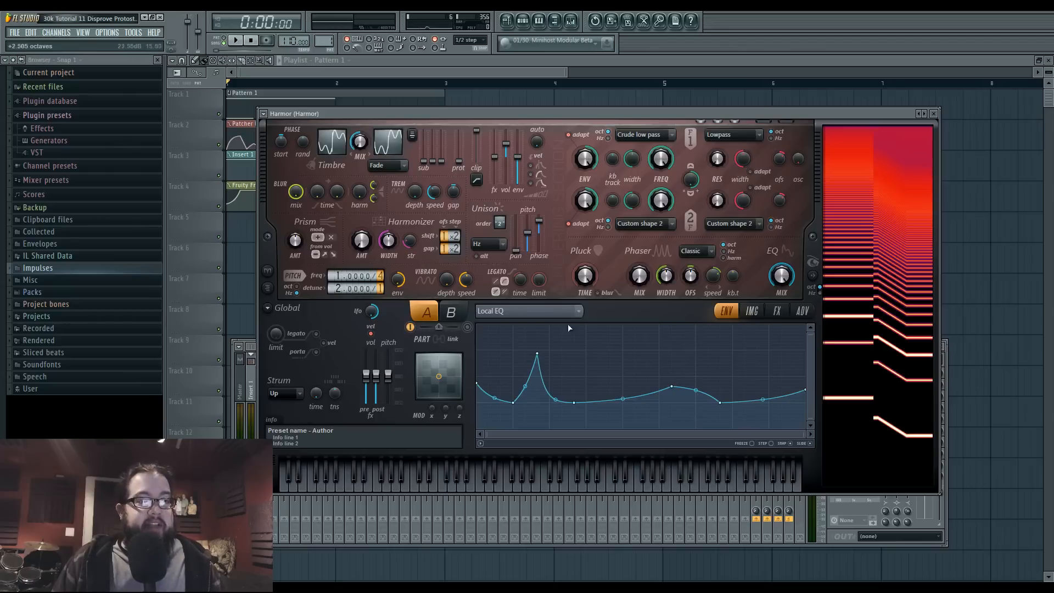
scroll(522, 310, up, 5)
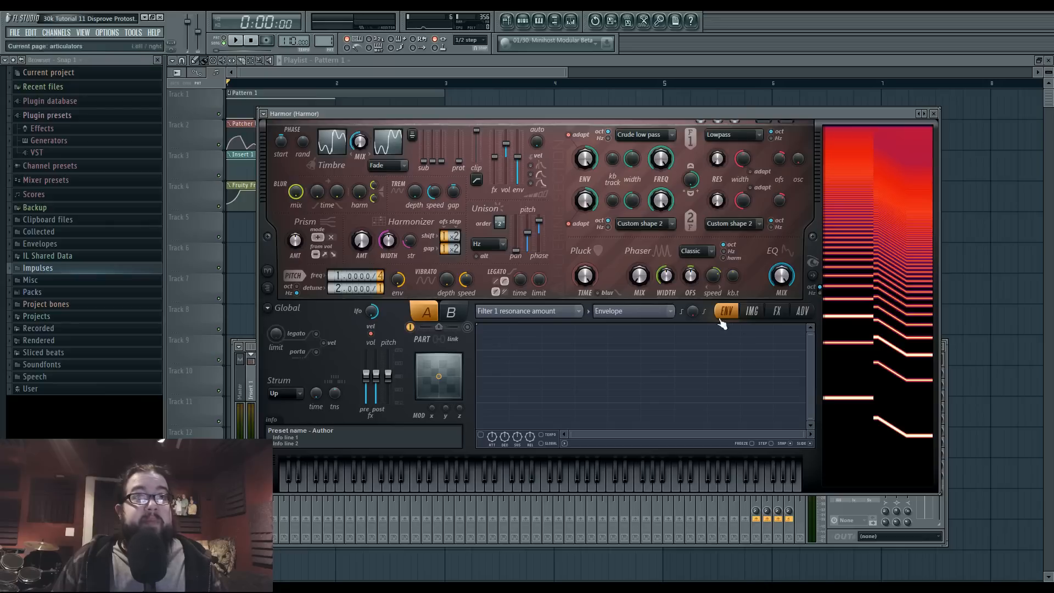
Display Harmor's Local EQ shape and its Harmonic unison pitch shape for part A.
click(568, 313)
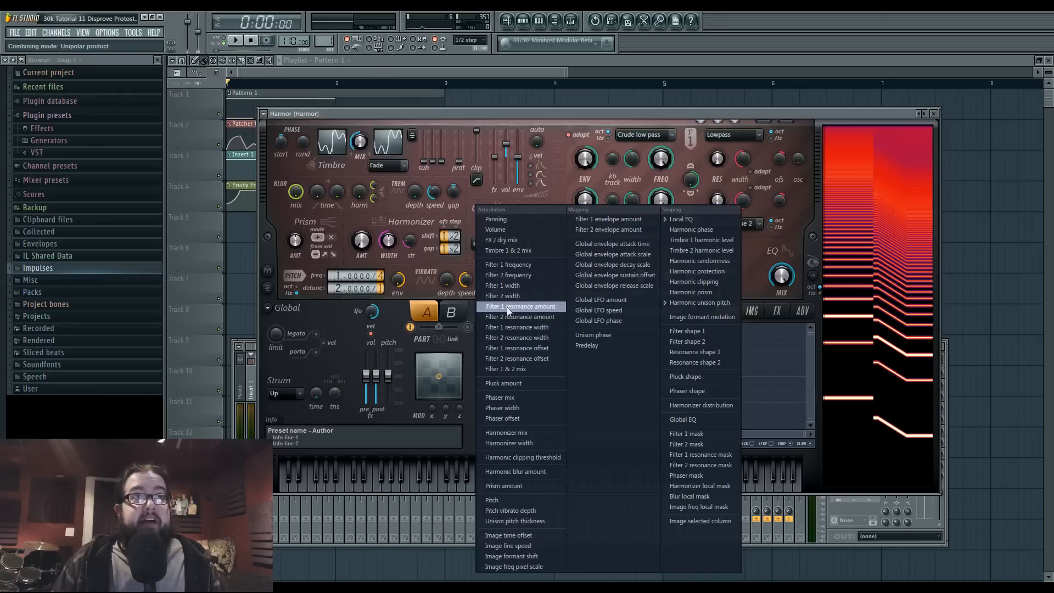
click(460, 345)
click(575, 315)
click(687, 228)
click(571, 312)
click(685, 302)
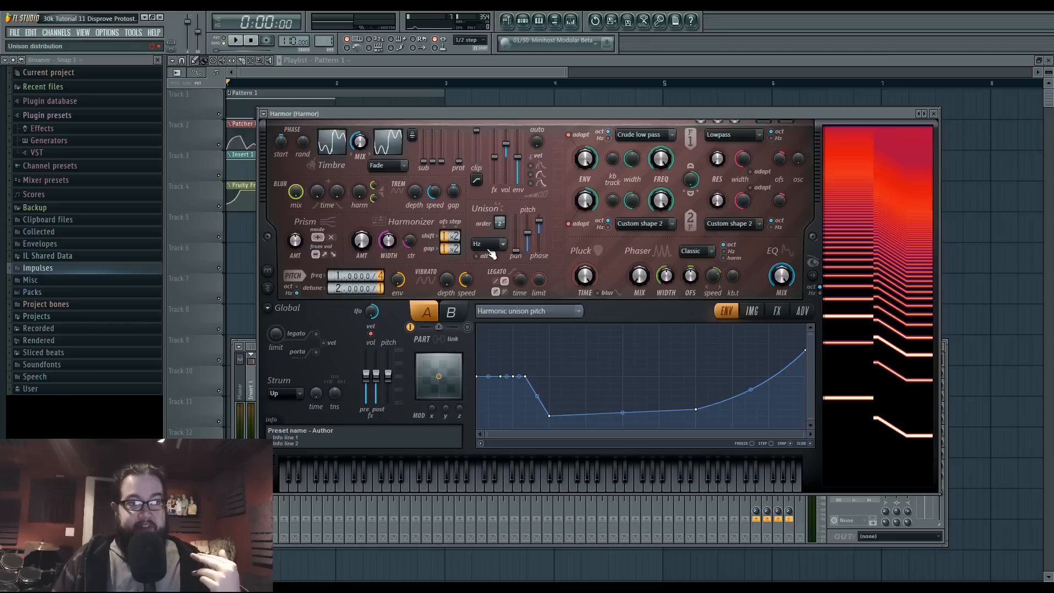
Play the arrangement with Harmor open, stop it, and show Harmor's effects settings.
key(space)
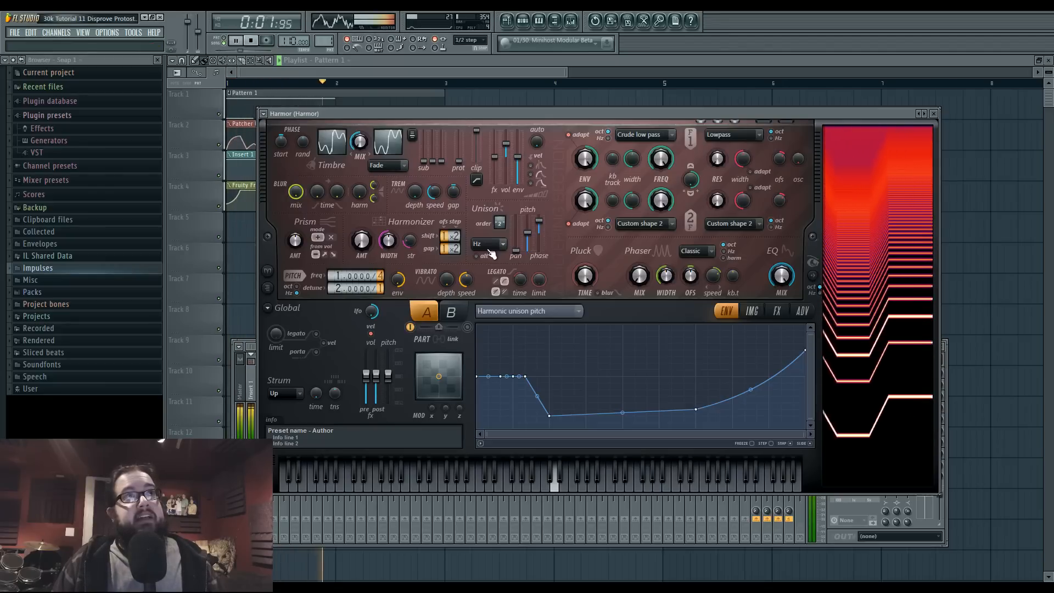
key(space)
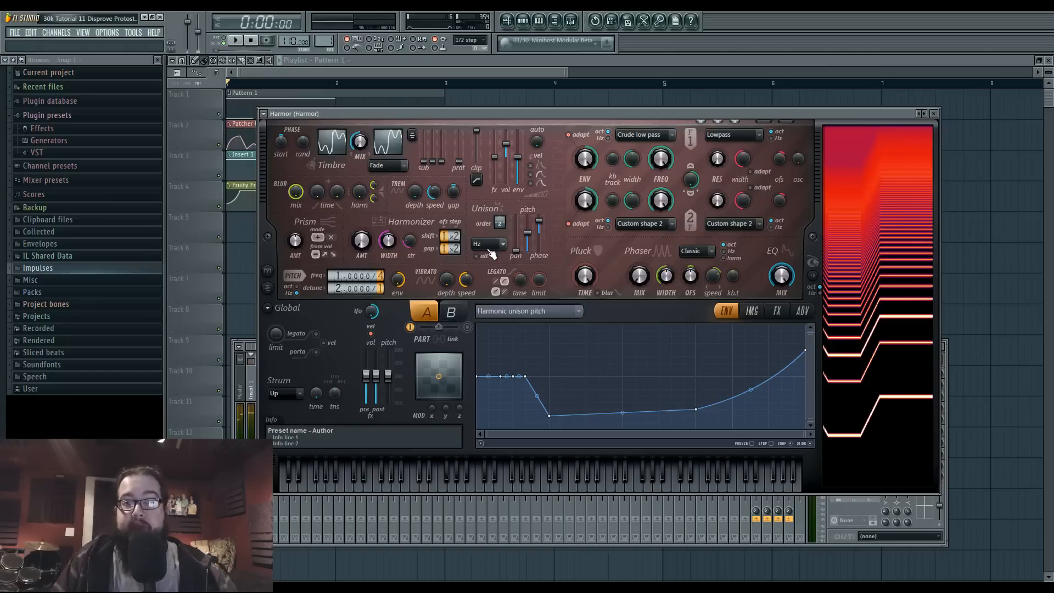
click(777, 311)
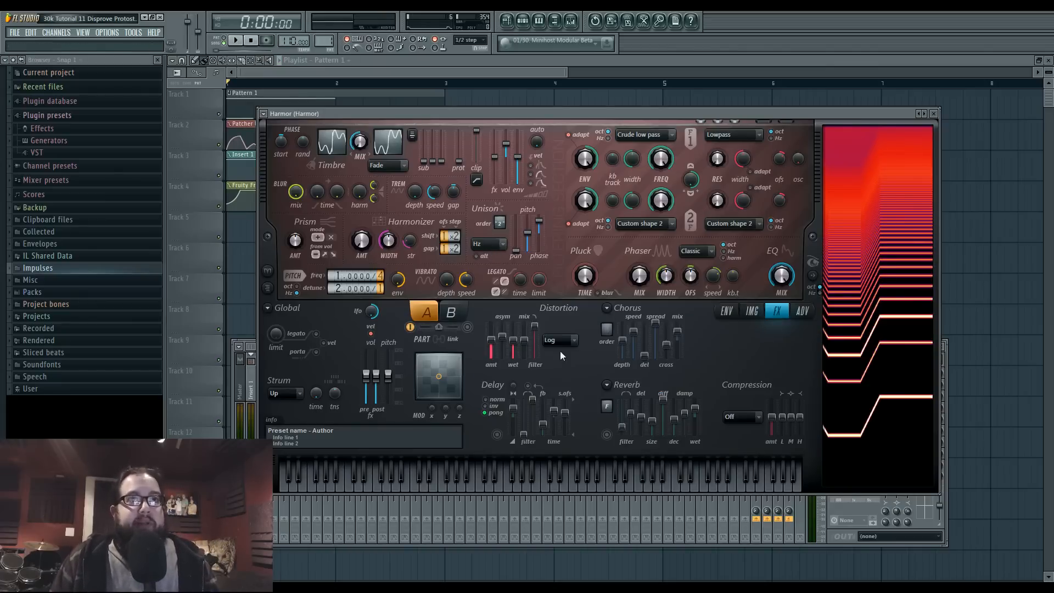
Open the Patcher effect on mixer Insert 1 and show the Param. EQ 2 editor inside it.
click(571, 21)
click(885, 373)
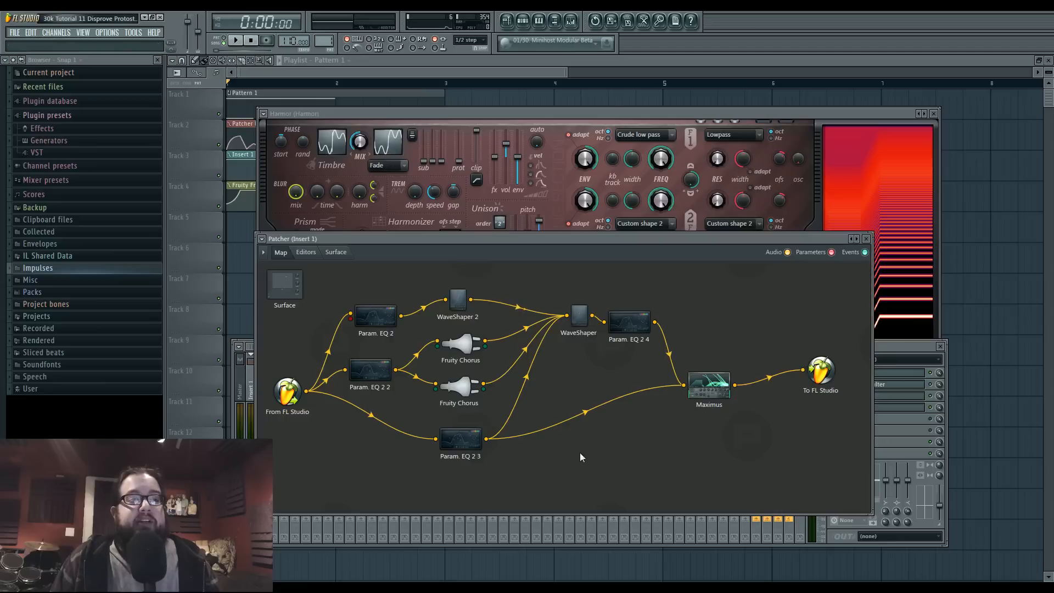
drag(506, 239, 527, 251)
double_click(405, 325)
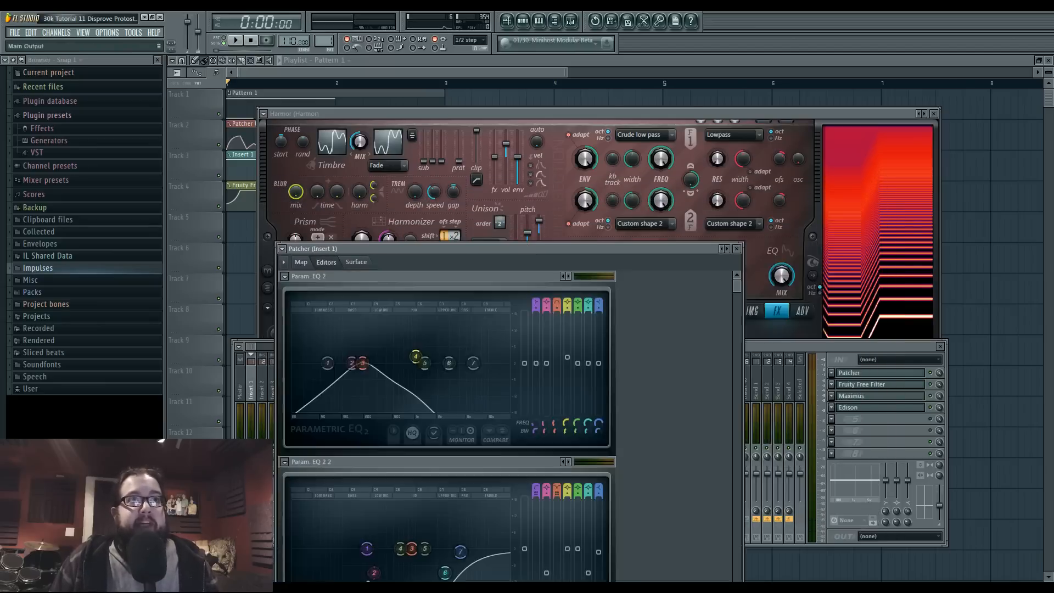
drag(377, 377, 389, 376)
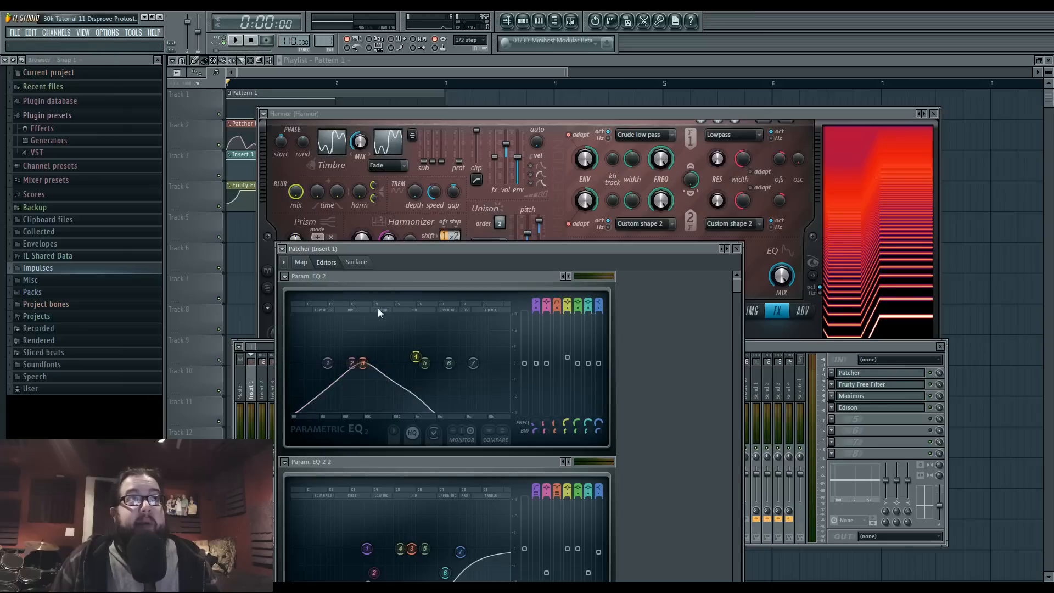
Close the Harmor window and play the arrangement to watch the band 3 frequency automation move in Param. EQ 2.
key(space)
click(933, 114)
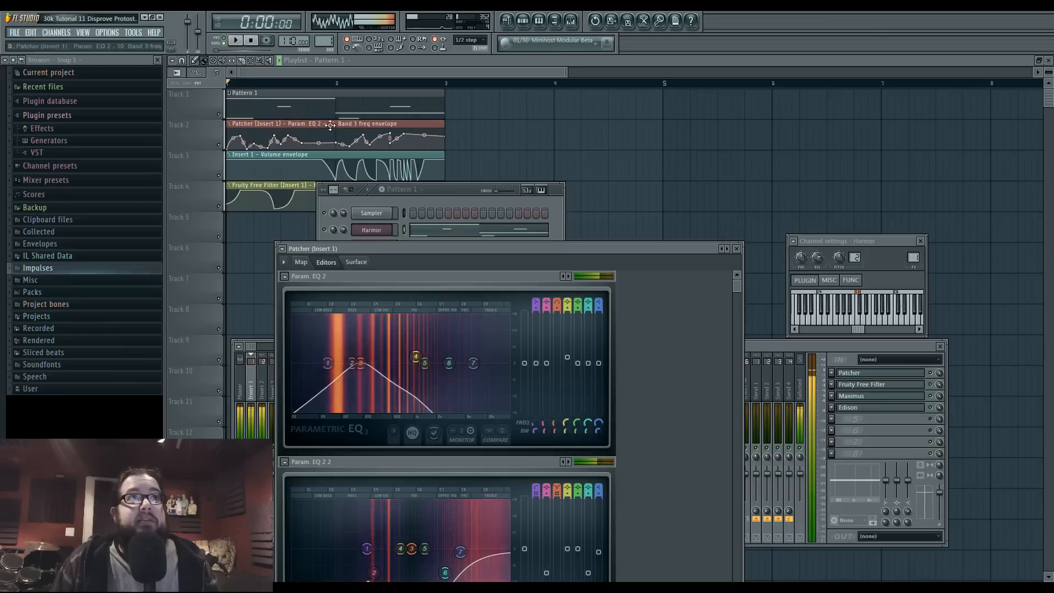
key(space)
key(space)
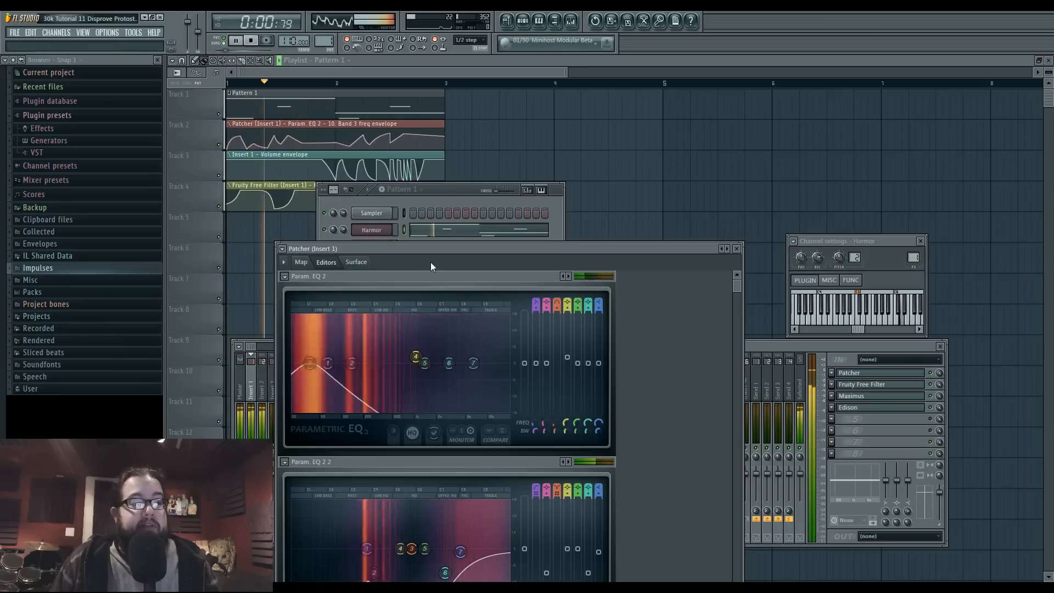
key(space)
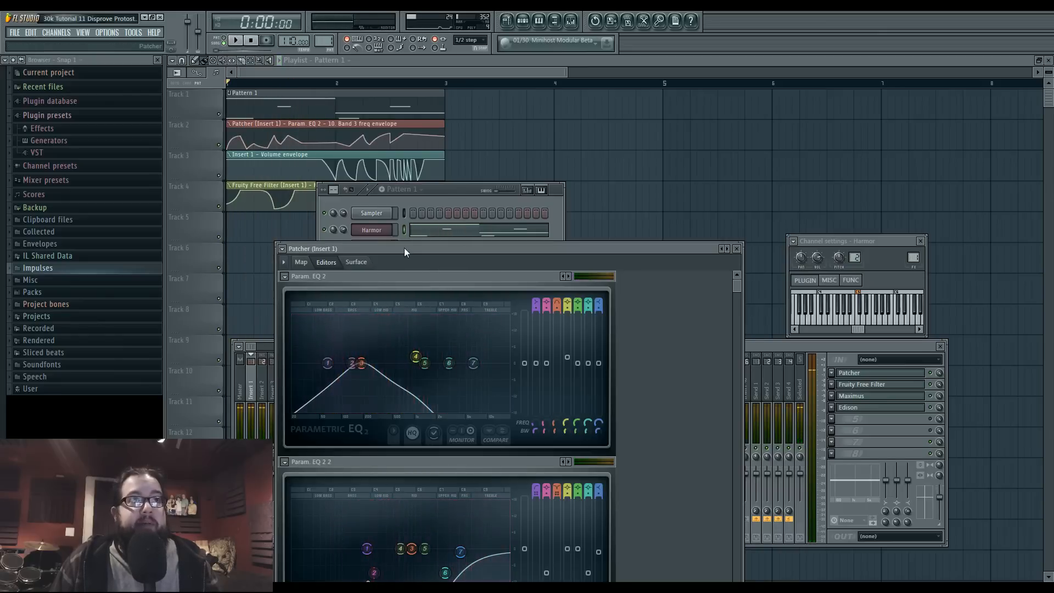
Move the Patcher window up to reveal Param. EQ 2 2 and play the arrangement to examine its filtering.
drag(404, 249, 431, 137)
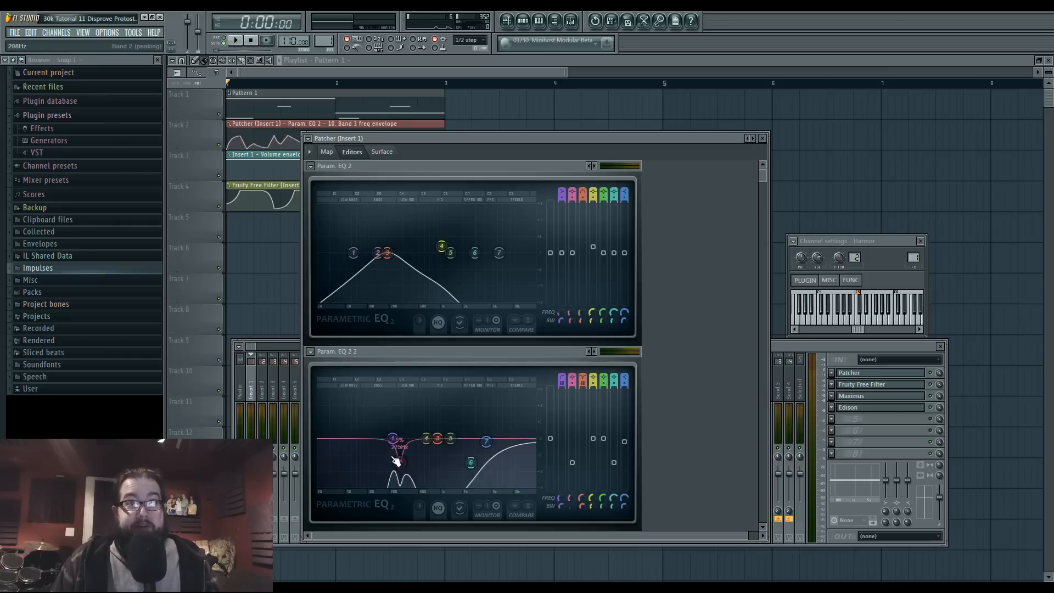
key(space)
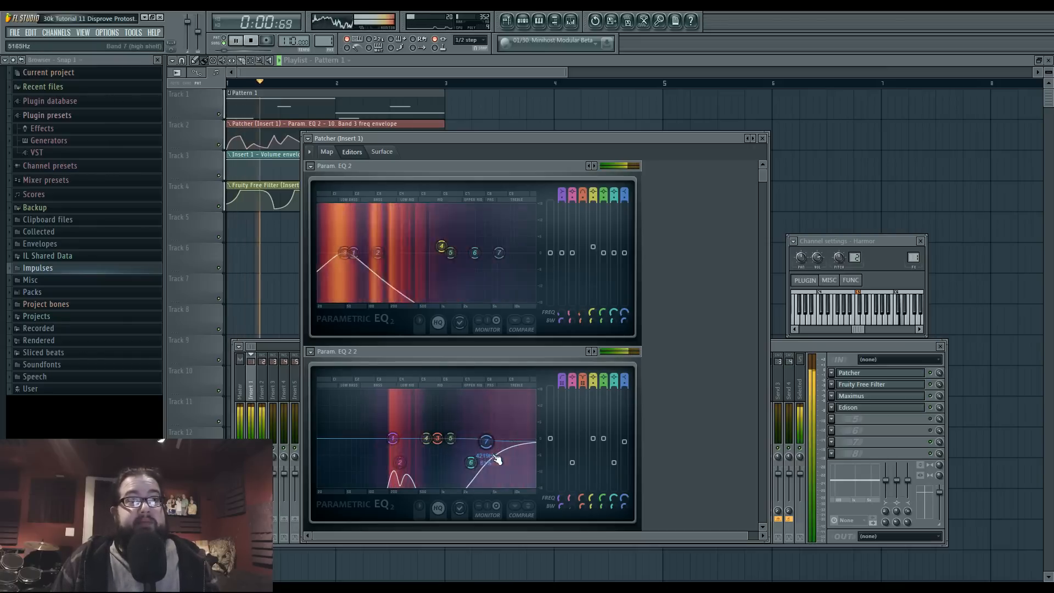
key(space)
Return to Patcher's routing map, nudge the Param. EQ 2 node and open WaveShaper 2 to examine its curve.
click(327, 151)
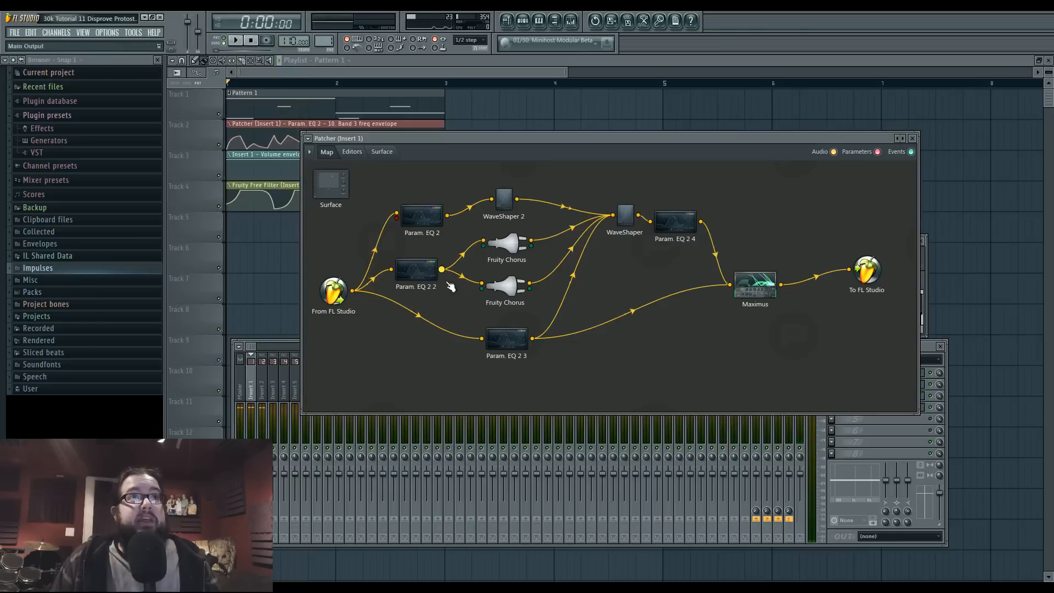
mouse_move(428, 217)
mouse_down()
mouse_move(418, 198)
mouse_move(420, 213)
mouse_up()
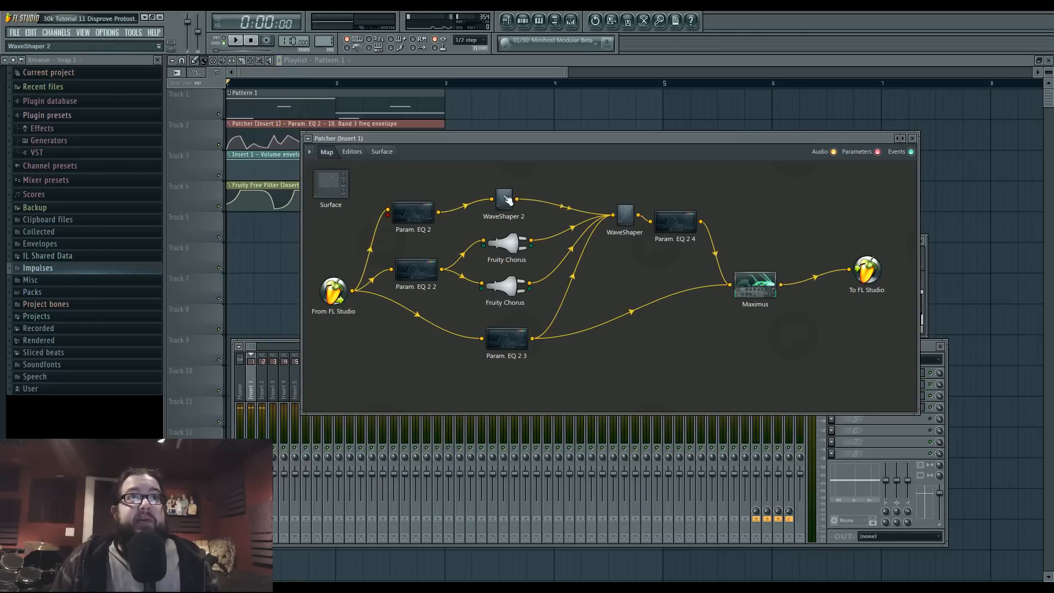
double_click(505, 197)
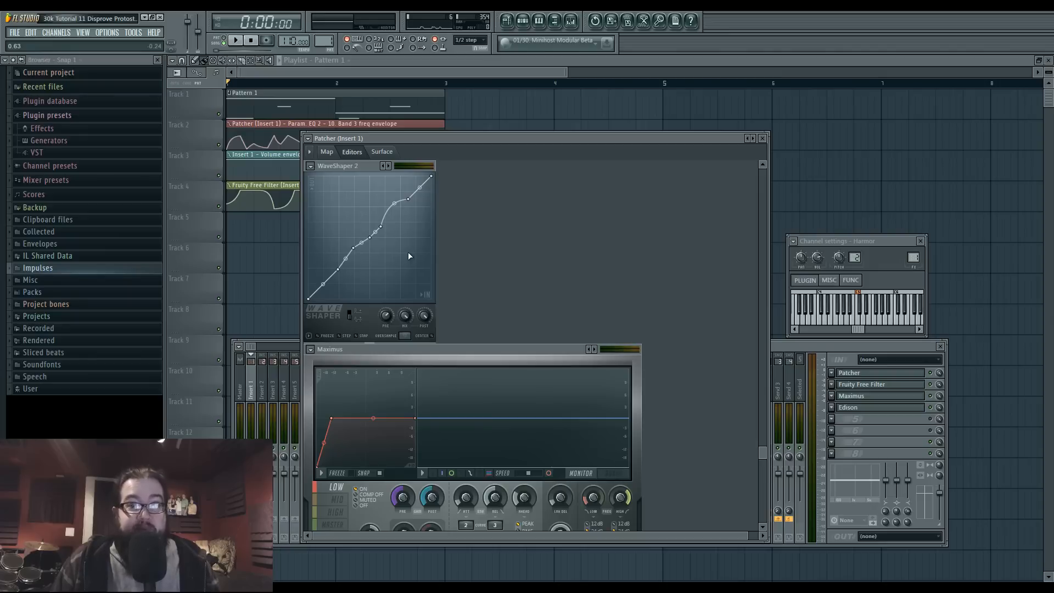
Examine Param. EQ 2 2 from the Patcher map, and open the upper Fruity Chorus to view its settings.
click(326, 151)
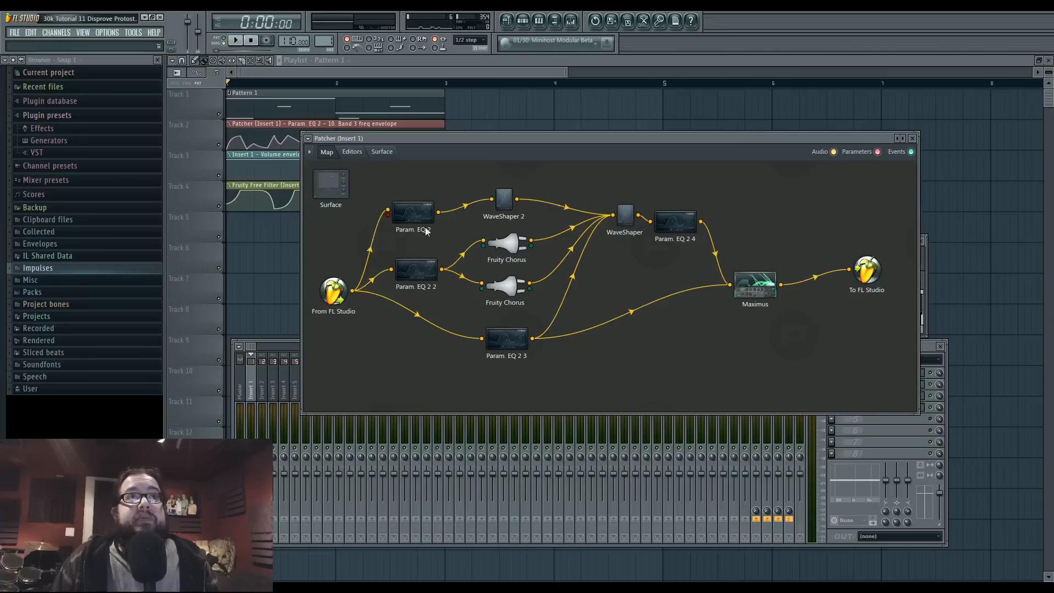
double_click(419, 270)
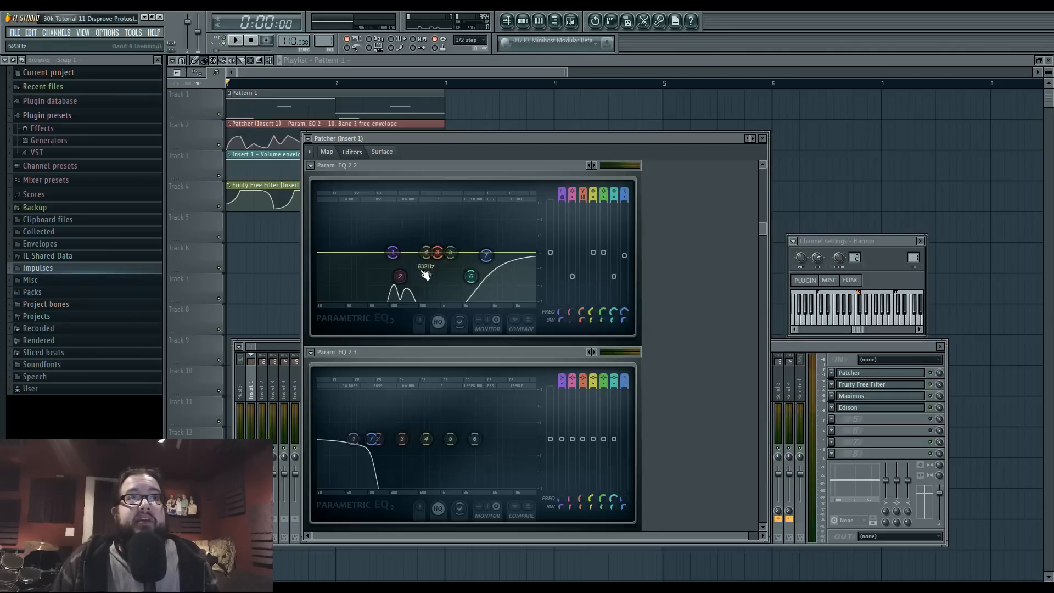
click(328, 151)
drag(417, 272, 418, 265)
drag(515, 251, 514, 288)
double_click(515, 253)
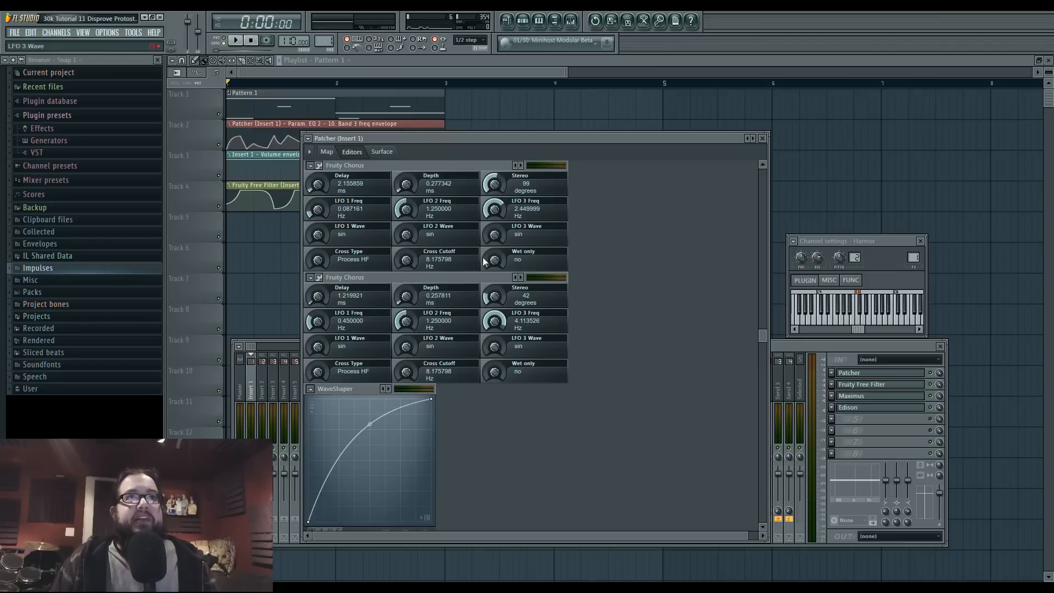
Reposition the two Fruity Chorus nodes and the WaveShaper node in the Patcher map, and open Param. EQ 2 3.
click(329, 153)
drag(506, 249, 511, 248)
drag(514, 284, 514, 281)
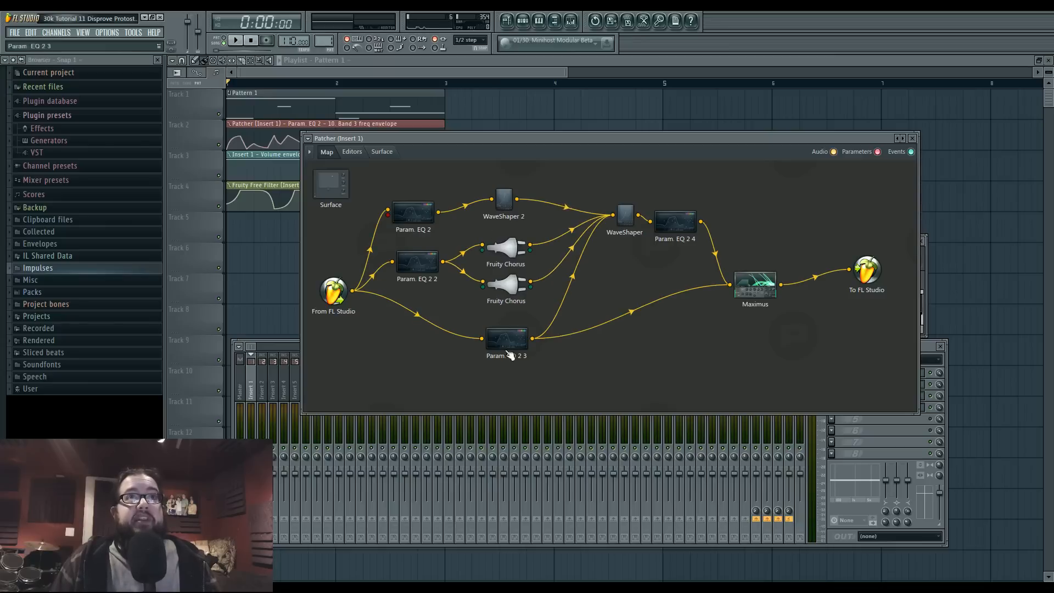
drag(624, 215, 614, 235)
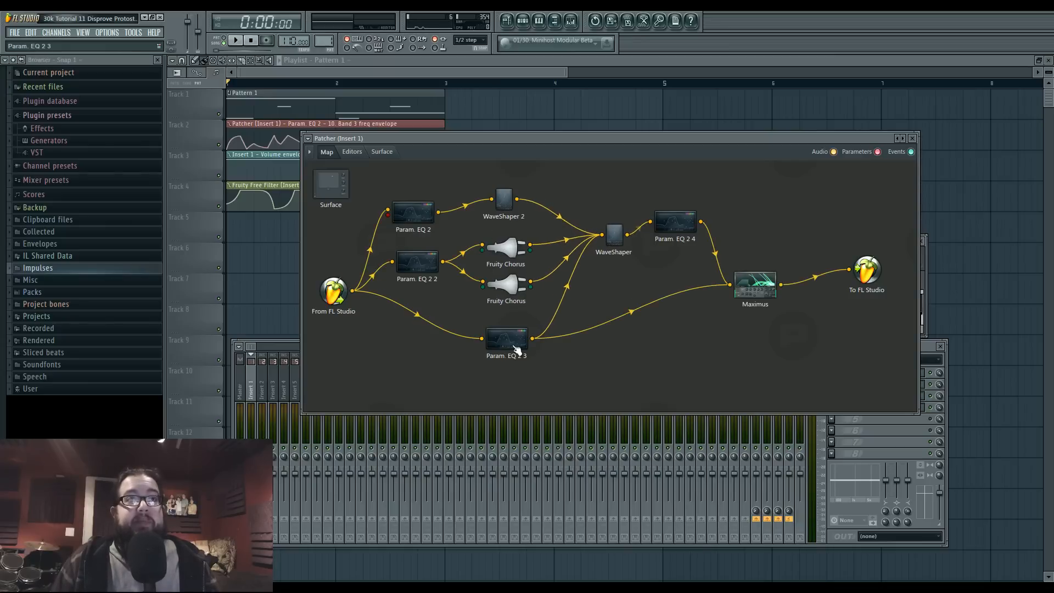
double_click(515, 345)
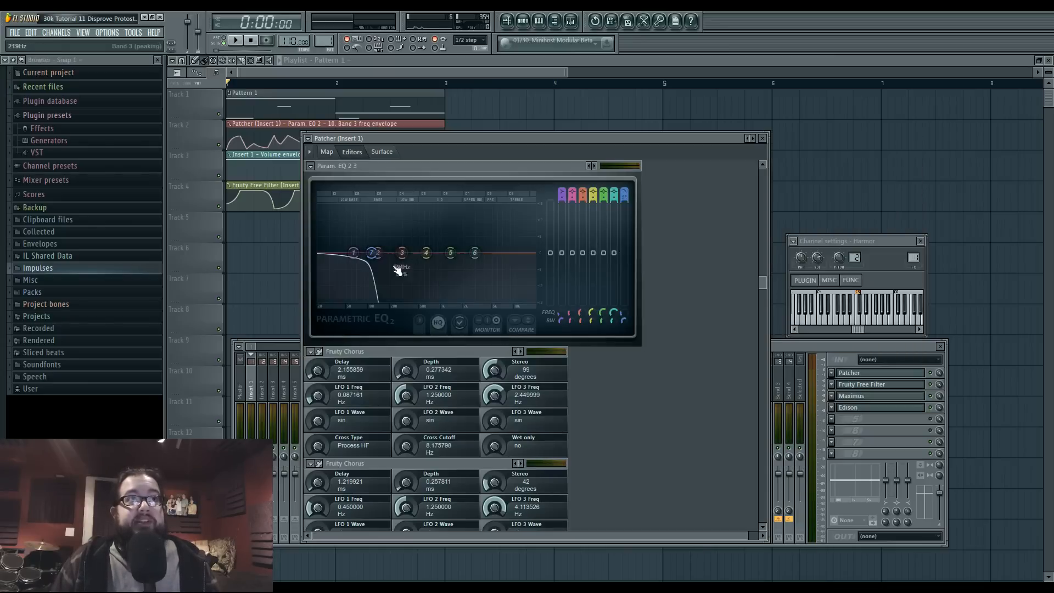
Return to Patcher's routing map and nudge the WaveShaper, Maximus and Param. EQ 2 4 nodes.
click(326, 152)
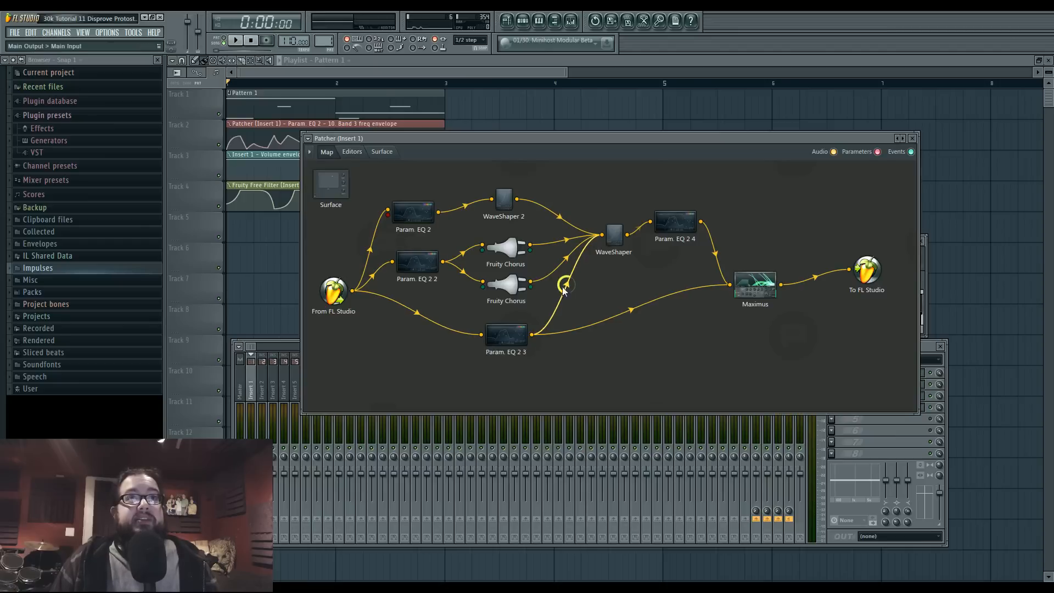
drag(614, 235, 610, 230)
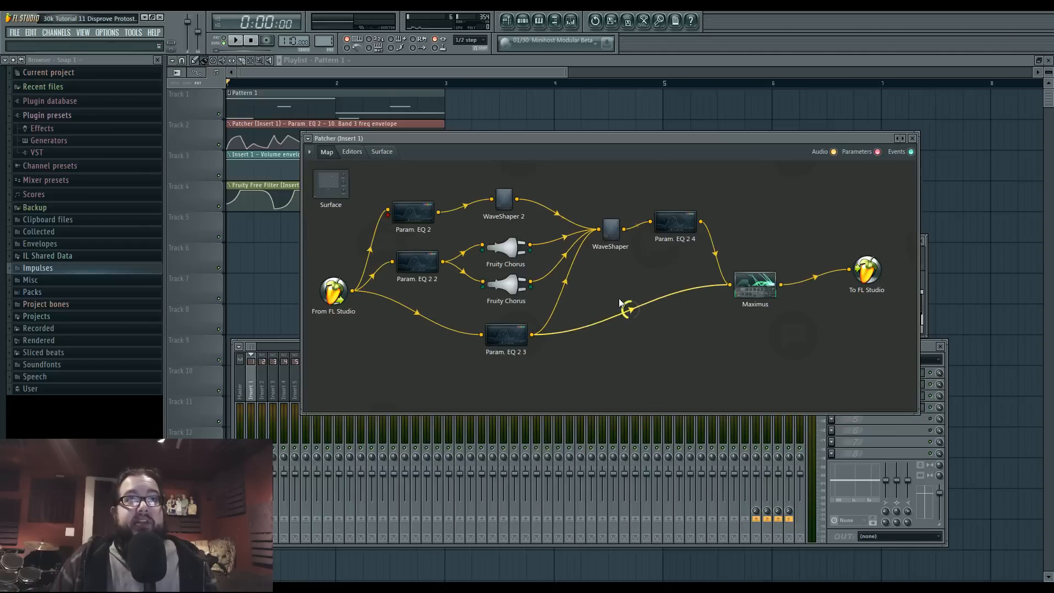
drag(742, 287, 749, 285)
drag(669, 222, 674, 233)
Open Param. EQ 2 4 from the Patcher map and play the arrangement to examine its high-pass filtering.
double_click(674, 235)
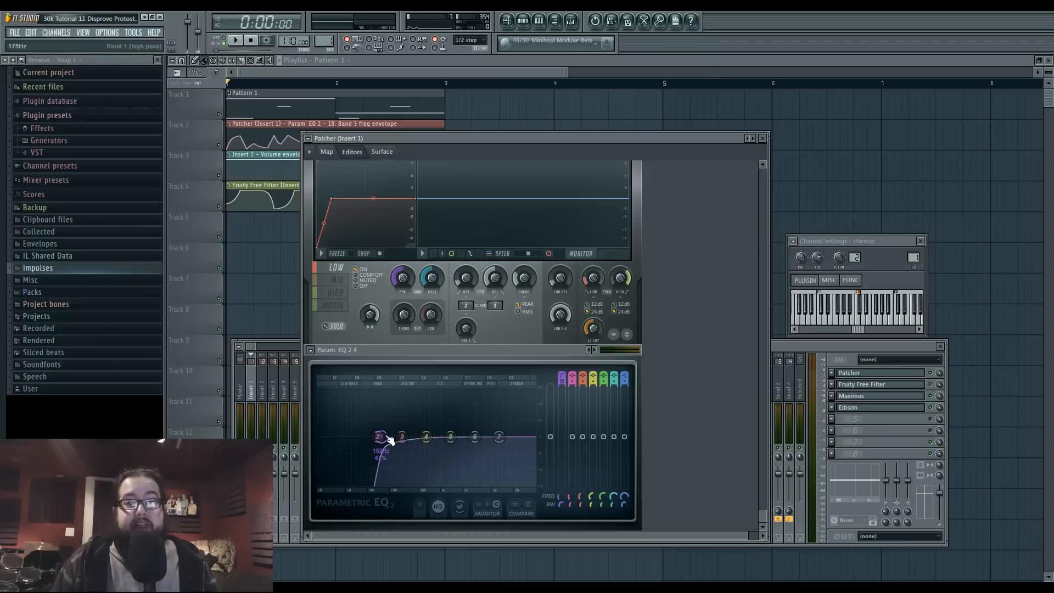
key(space)
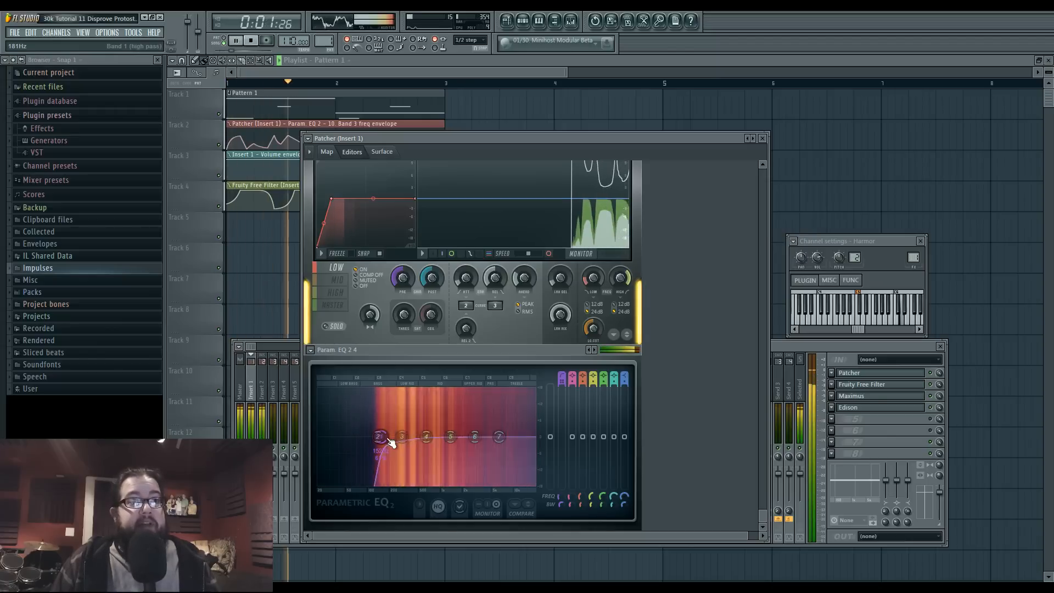
key(space)
Reposition the Param. EQ 2 3 and WaveShaper nodes in the Patcher map, and open WaveShaper to examine its curve.
click(327, 153)
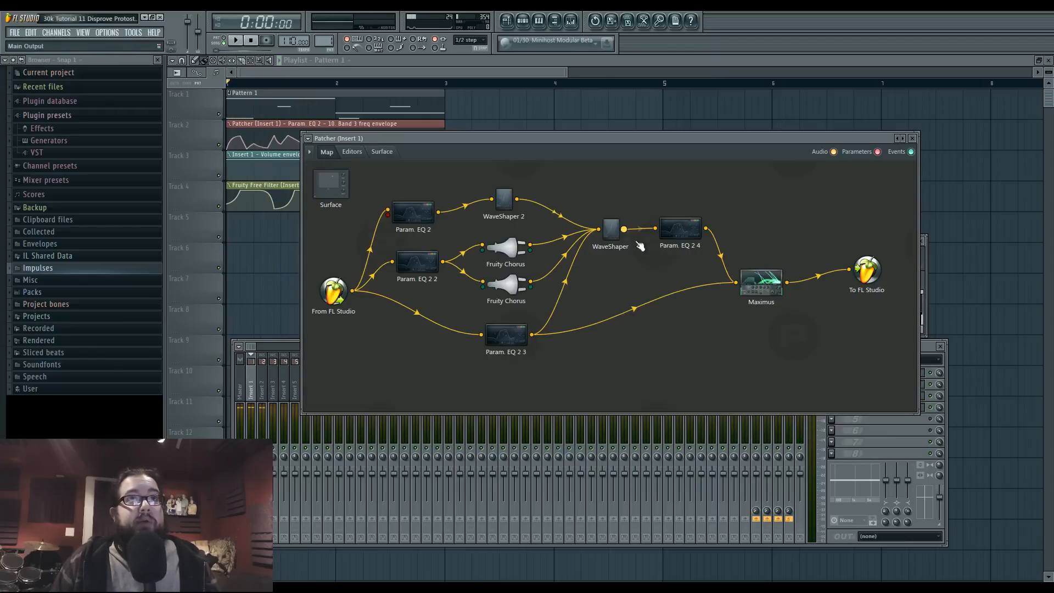
drag(509, 337, 518, 342)
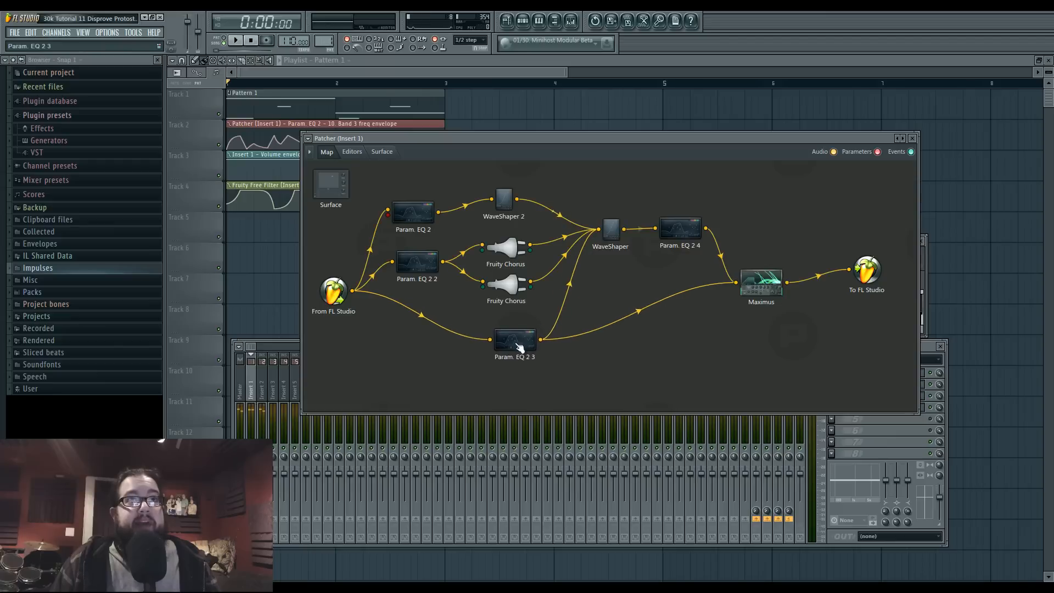
drag(618, 230, 619, 238)
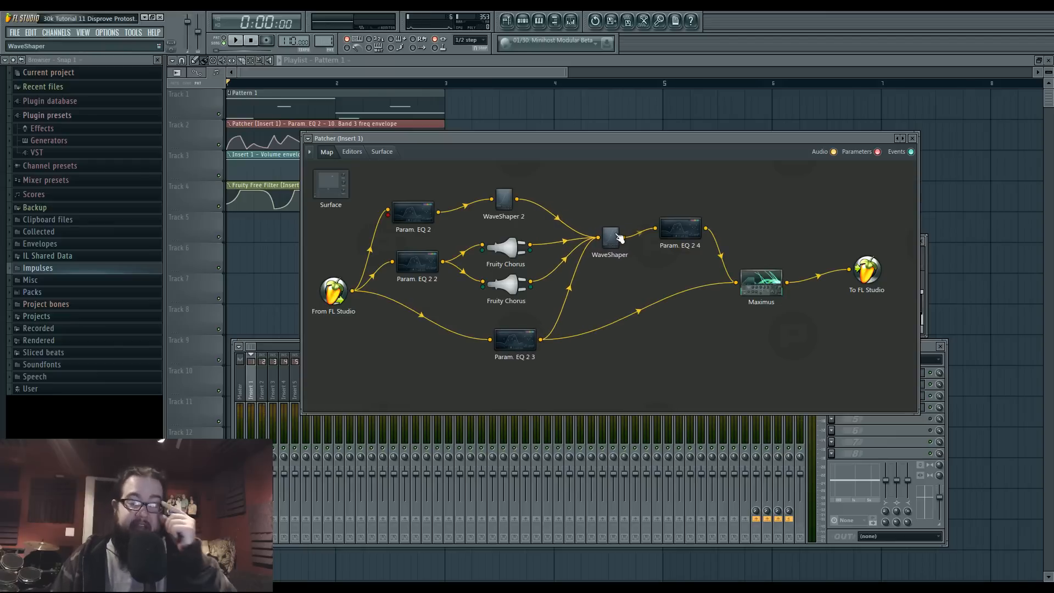
double_click(618, 236)
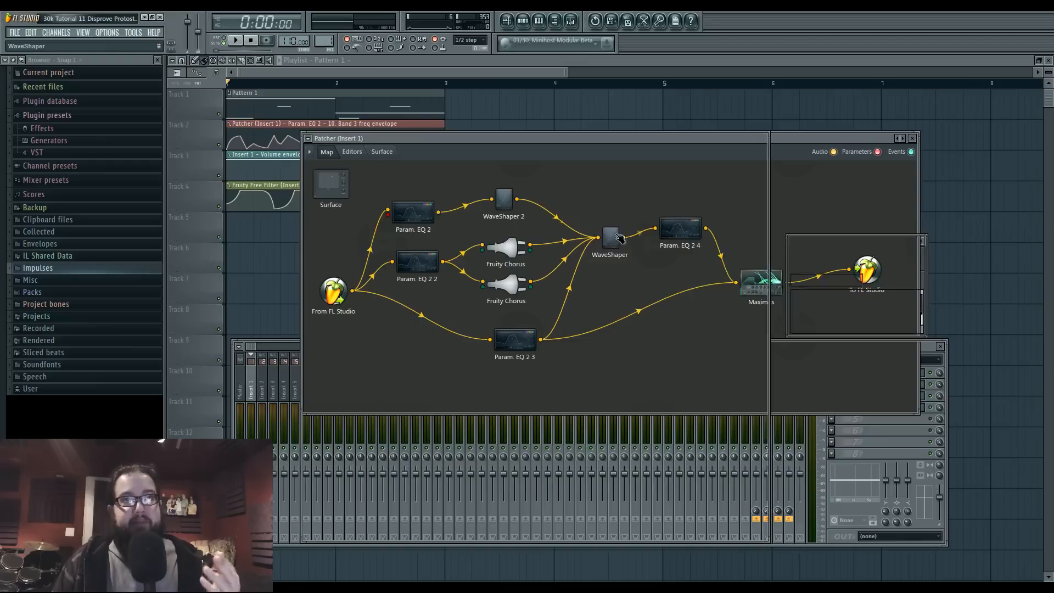
drag(370, 202, 369, 204)
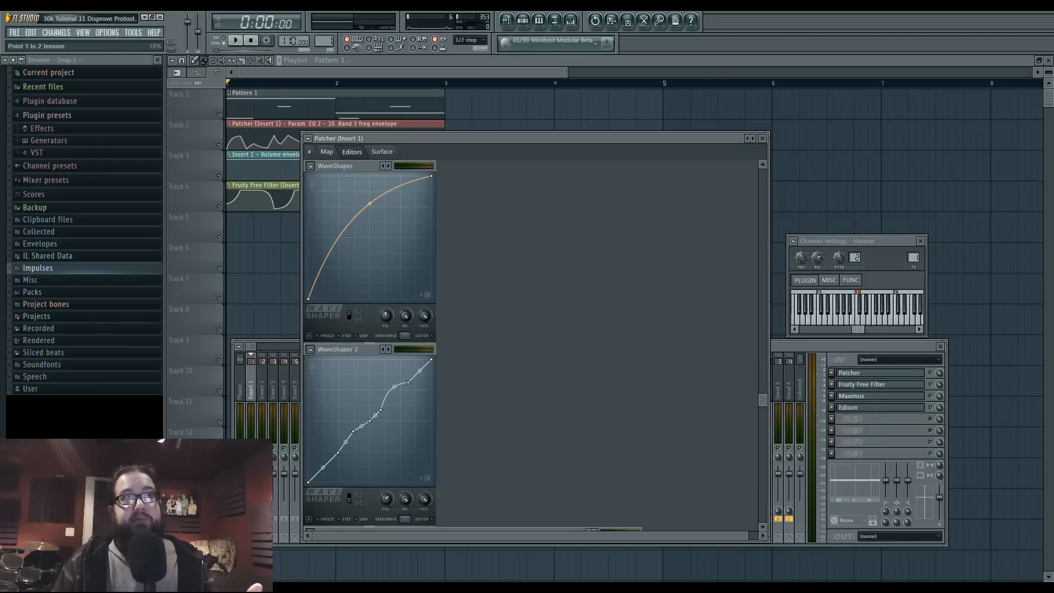
Compare the curves of Param. EQ 2 4 and Param. EQ 2 3, opening each from the Patcher map.
click(332, 153)
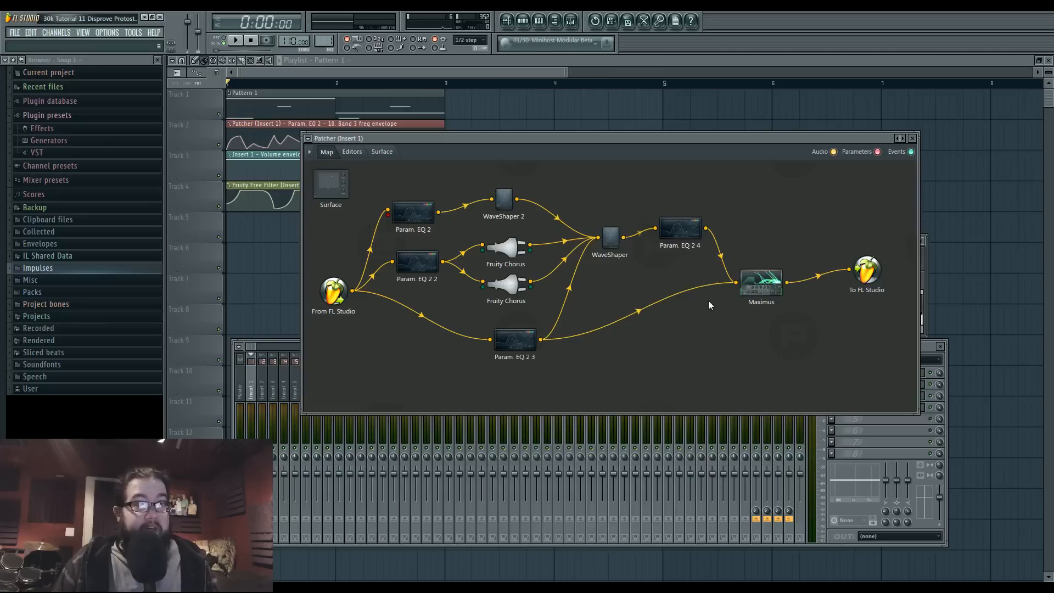
click(675, 229)
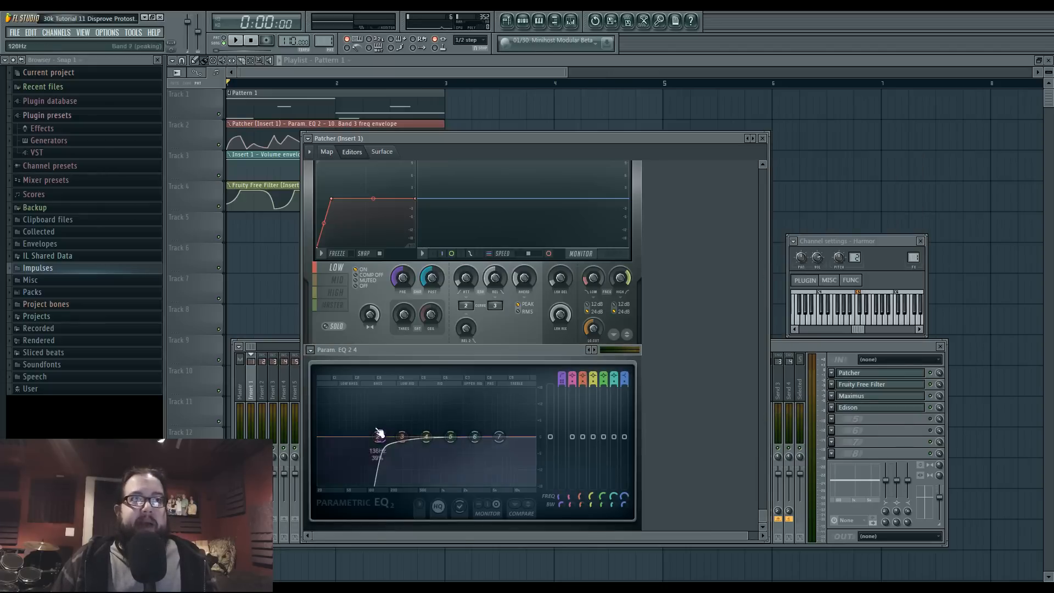
click(327, 152)
click(520, 341)
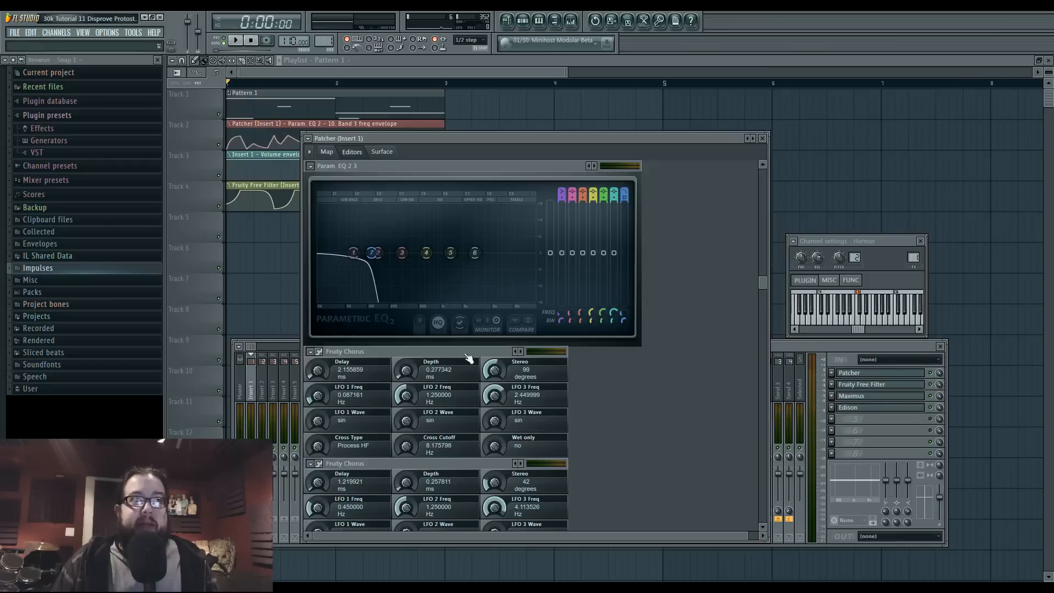
Open Patcher's Maximus from the routing map and examine its mid, high and master bands.
click(328, 153)
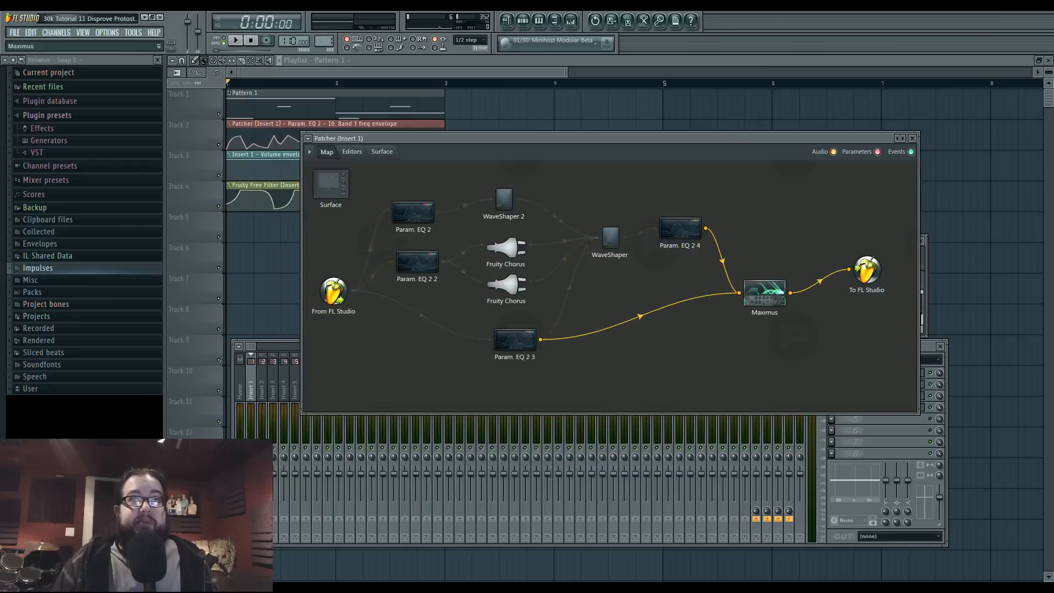
double_click(758, 316)
click(338, 317)
click(345, 329)
click(333, 342)
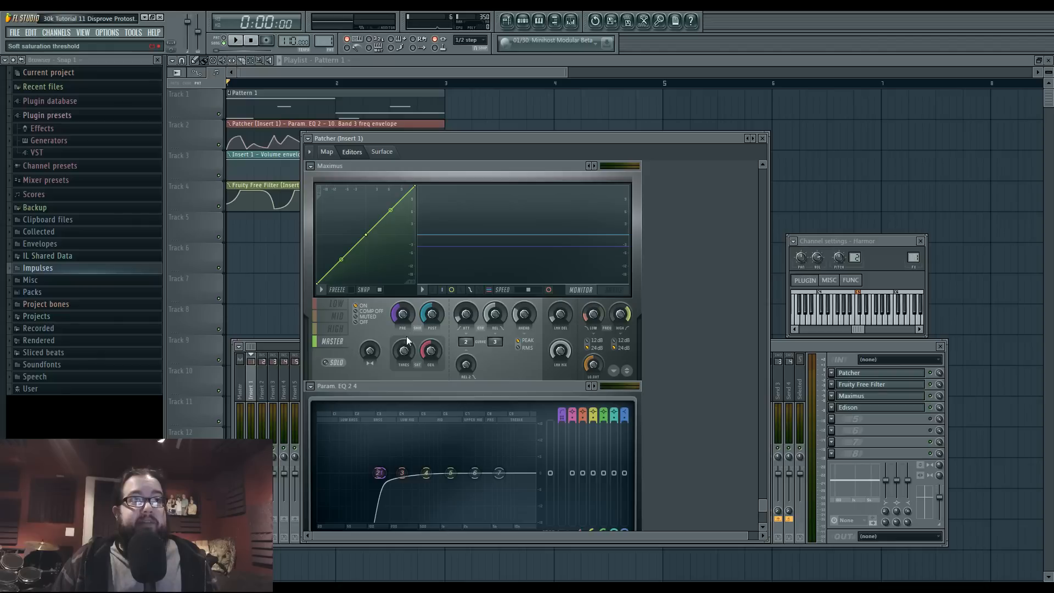
Set the Maximus master band to COMP OFF, play the arrangement to hear it, and return to the Patcher map.
click(373, 312)
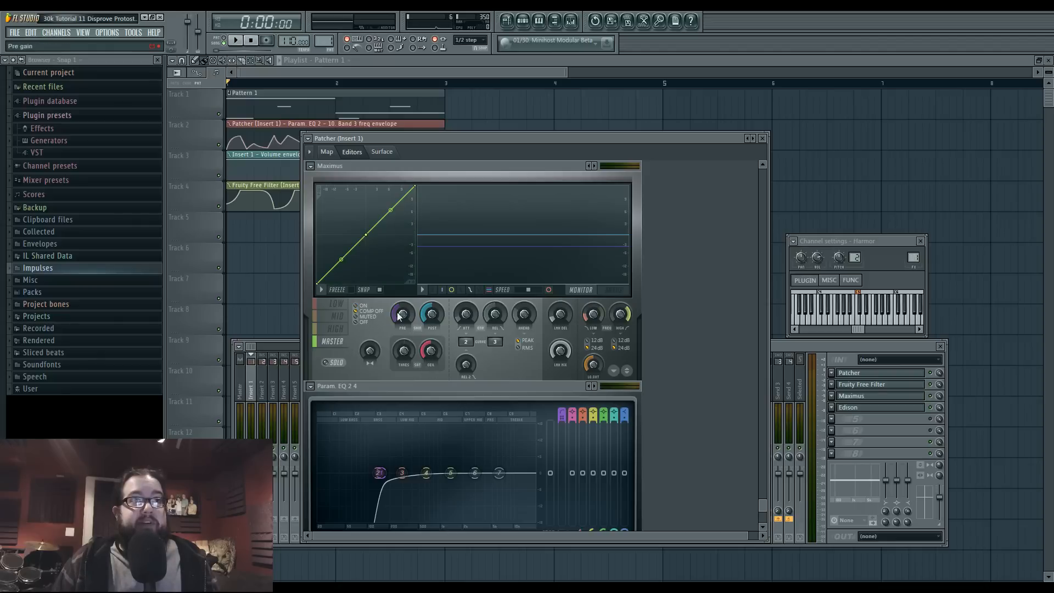
key(space)
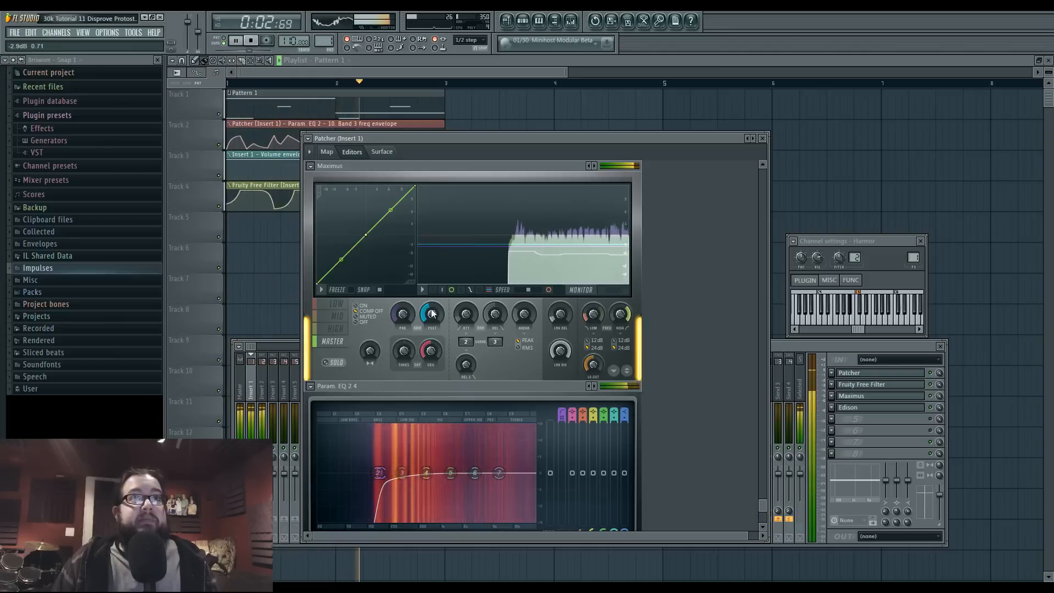
click(328, 152)
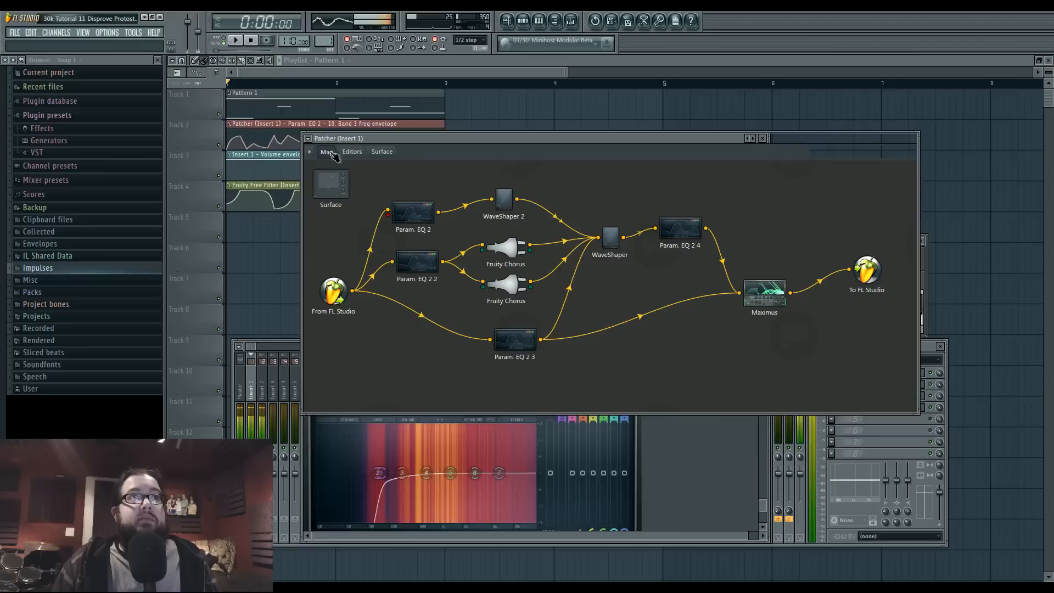
key(space)
Open Insert 1's Fruity Free Filter, play its automated sweep, and move the plugin windows to reveal the automation clips.
click(892, 415)
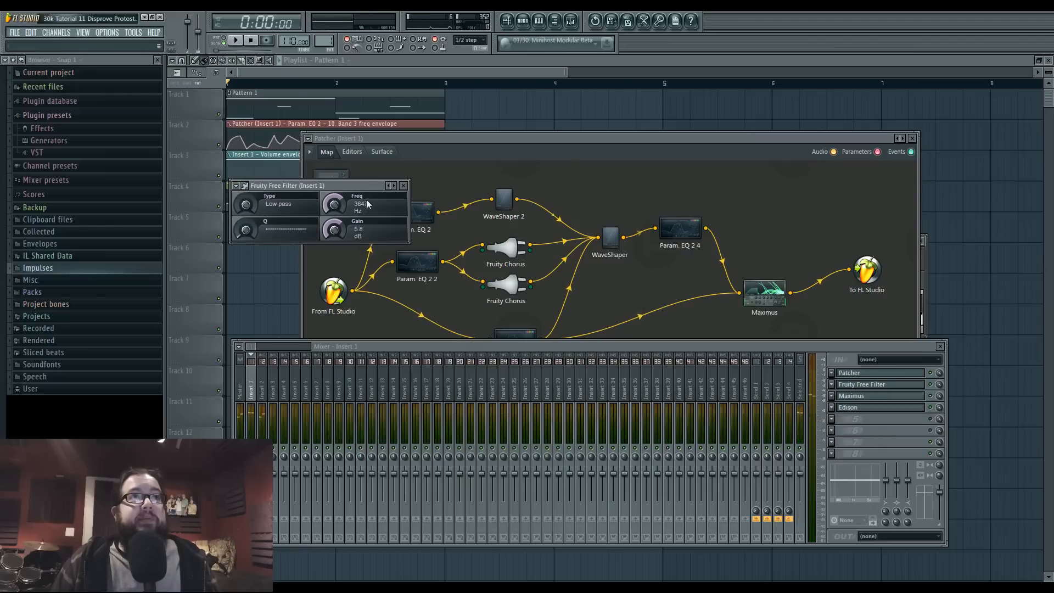
key(space)
drag(381, 187, 392, 253)
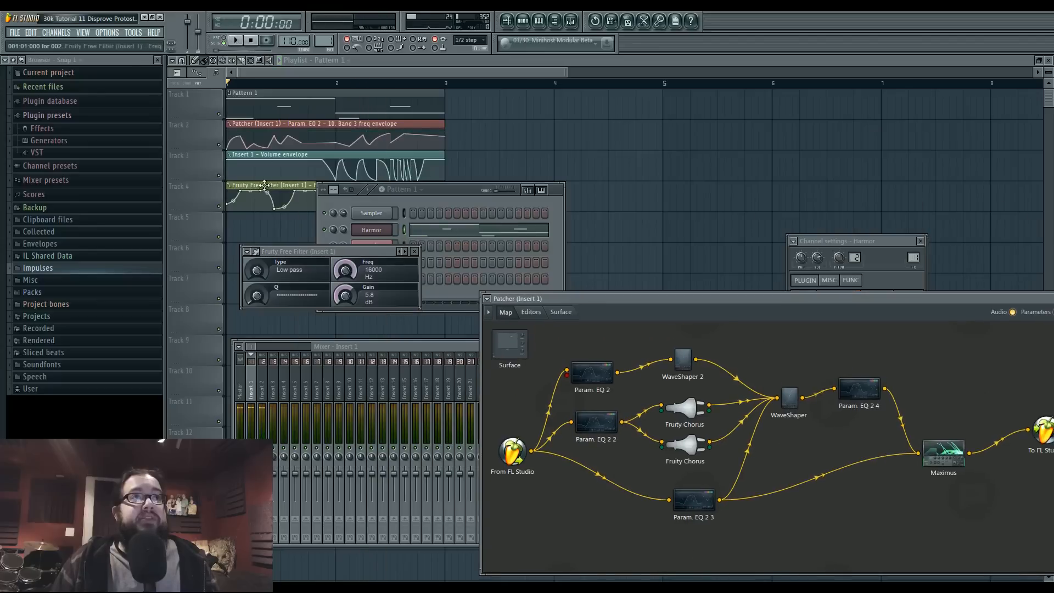
drag(603, 300, 461, 152)
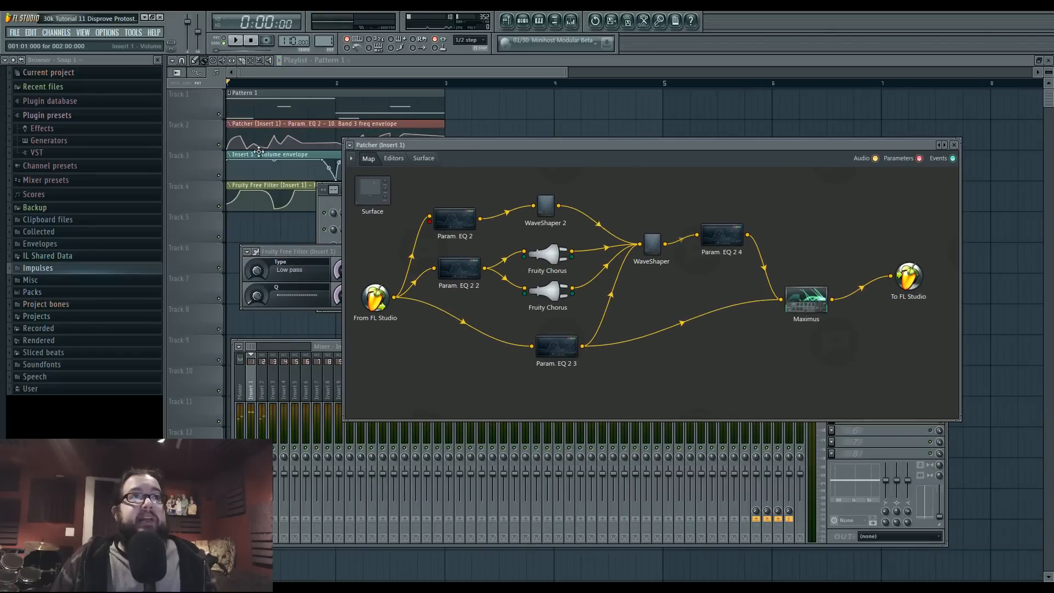
Close all open windows, reopen the mixer and check the audio in Insert 1's Edison.
key(F12)
key(F9)
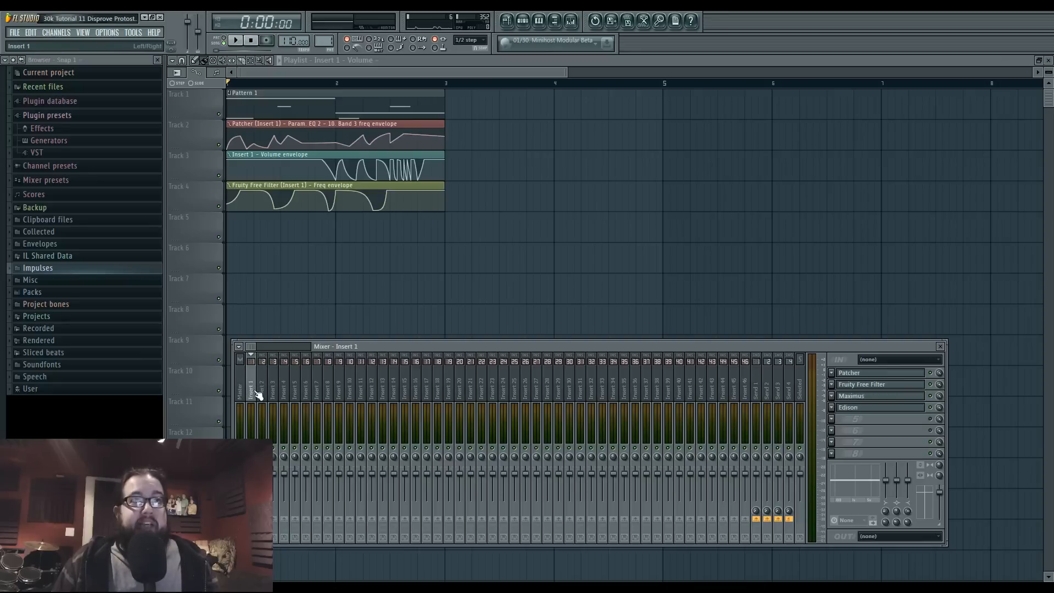
click(867, 409)
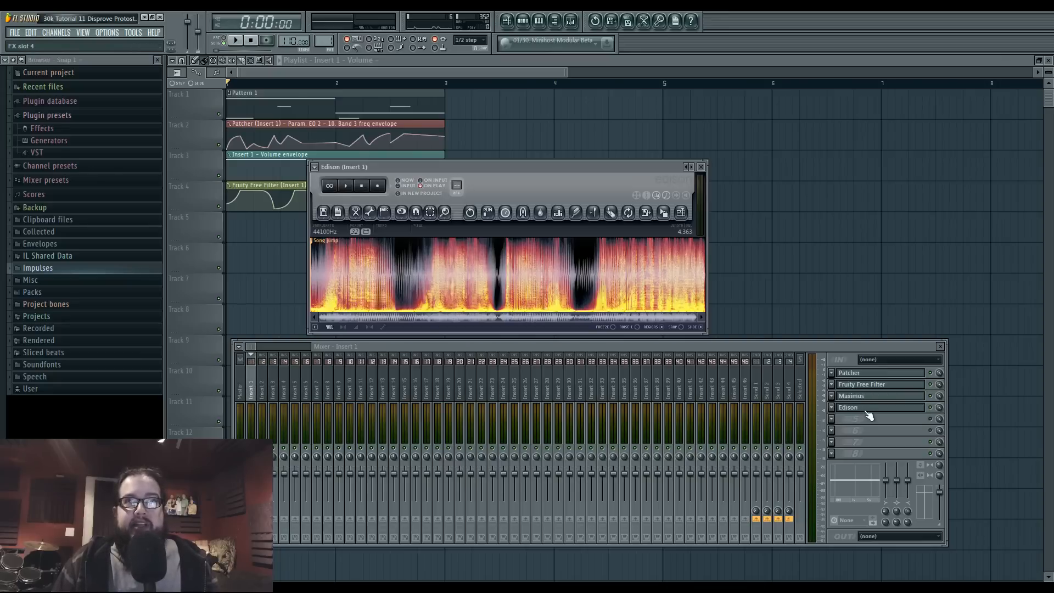
click(866, 409)
Examine the mid and low bands of Insert 1's Maximus, and reopen the Fruity Free Filter.
click(872, 396)
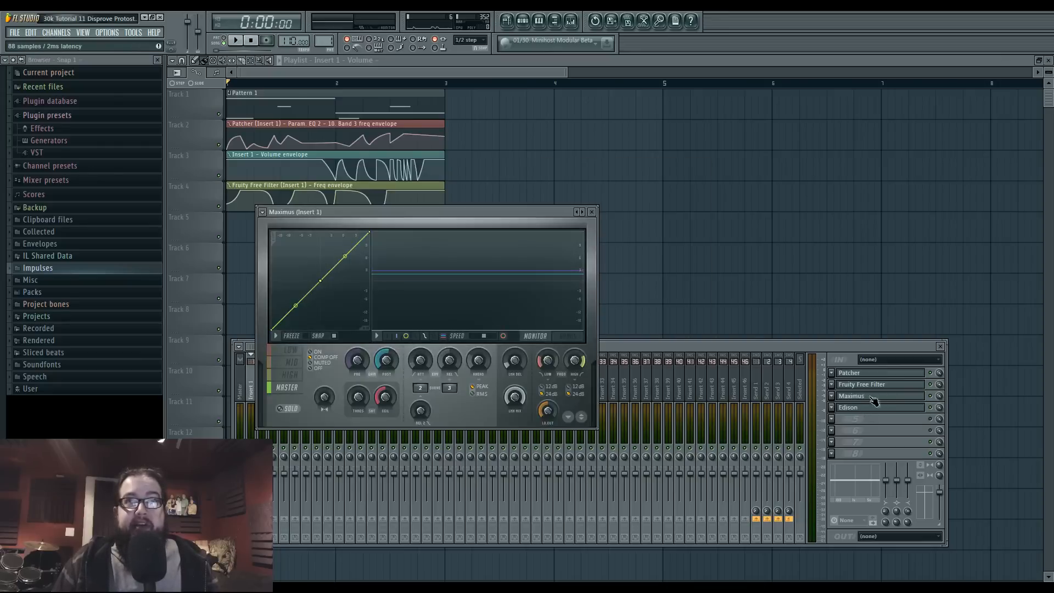
click(294, 376)
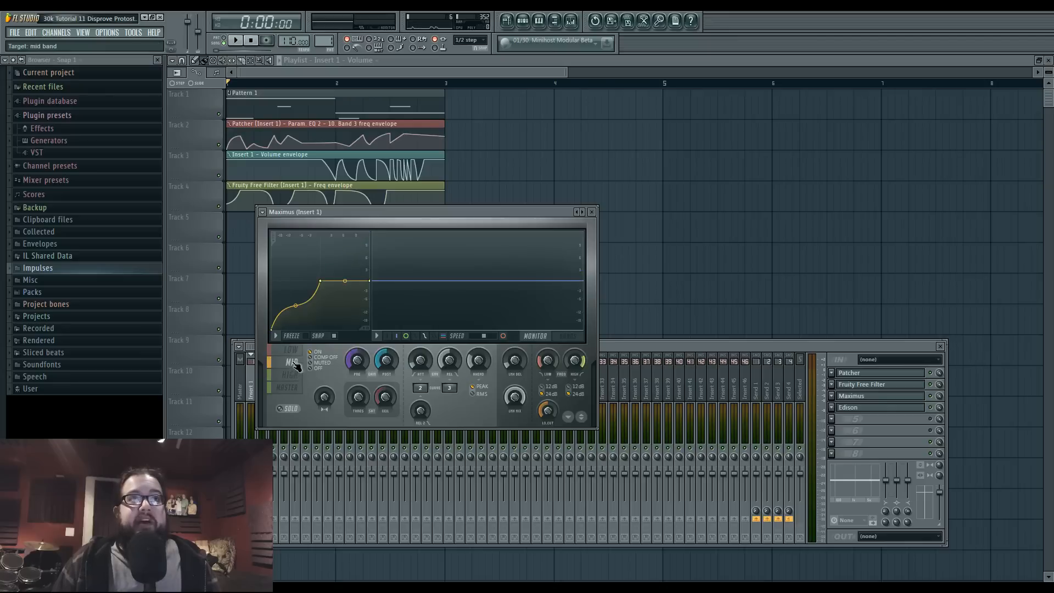
click(291, 350)
click(857, 386)
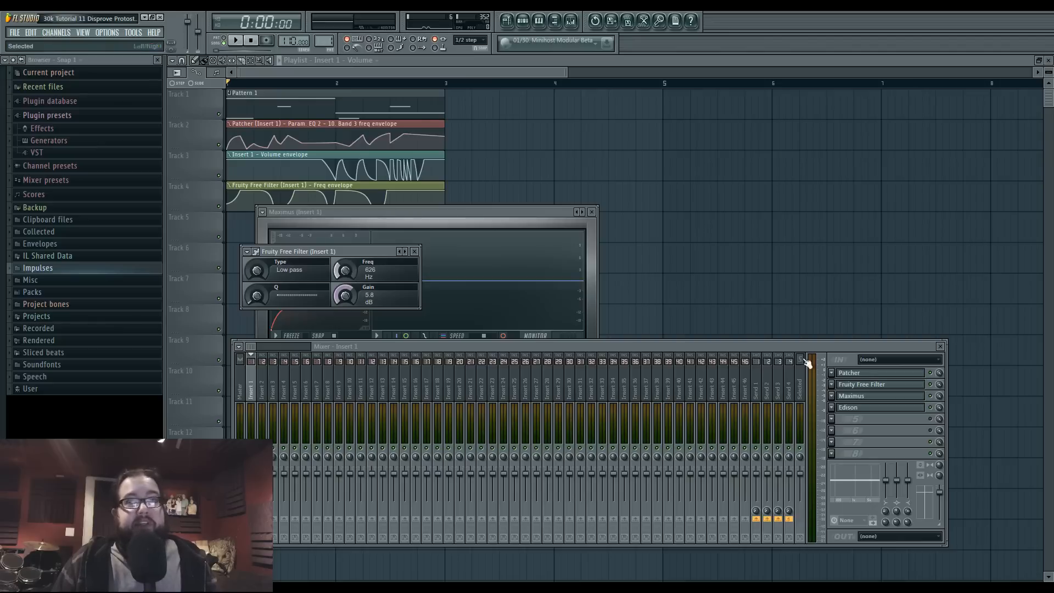
Select mixer Insert 2 to view its effects chain and play the arrangement through it.
click(262, 386)
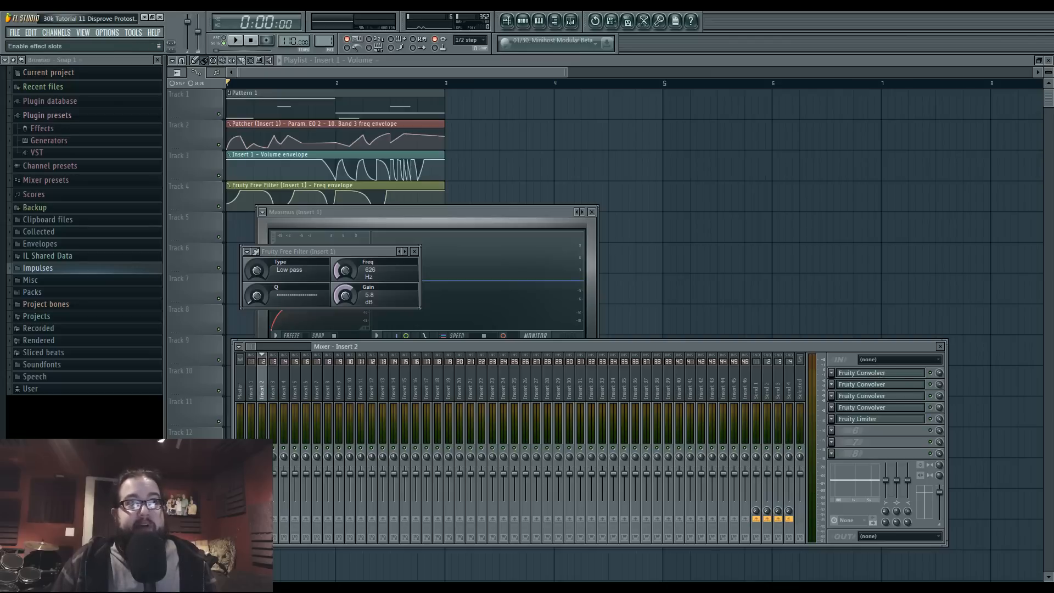
key(space)
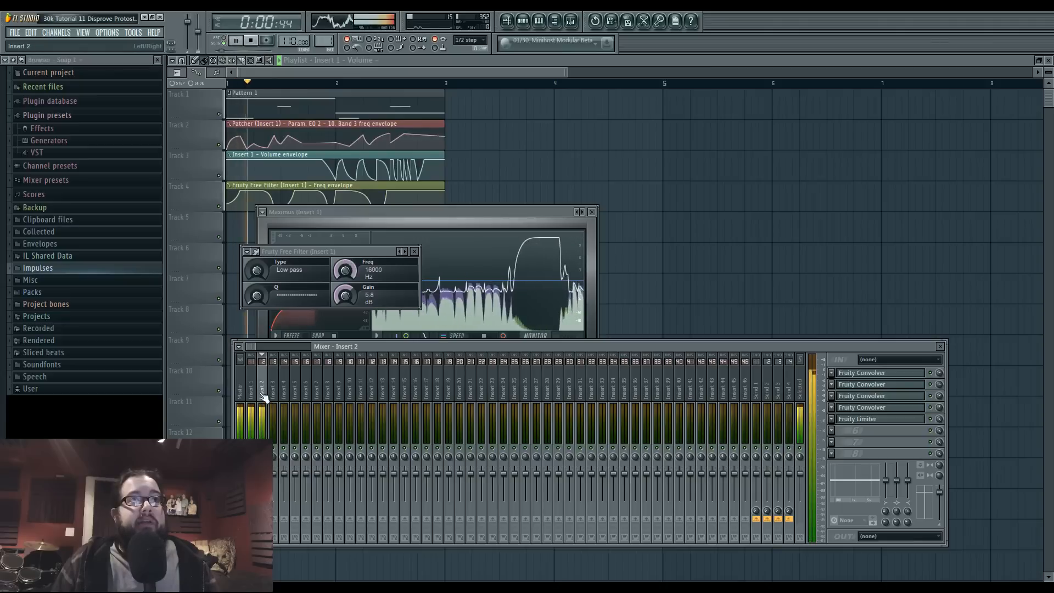
key(space)
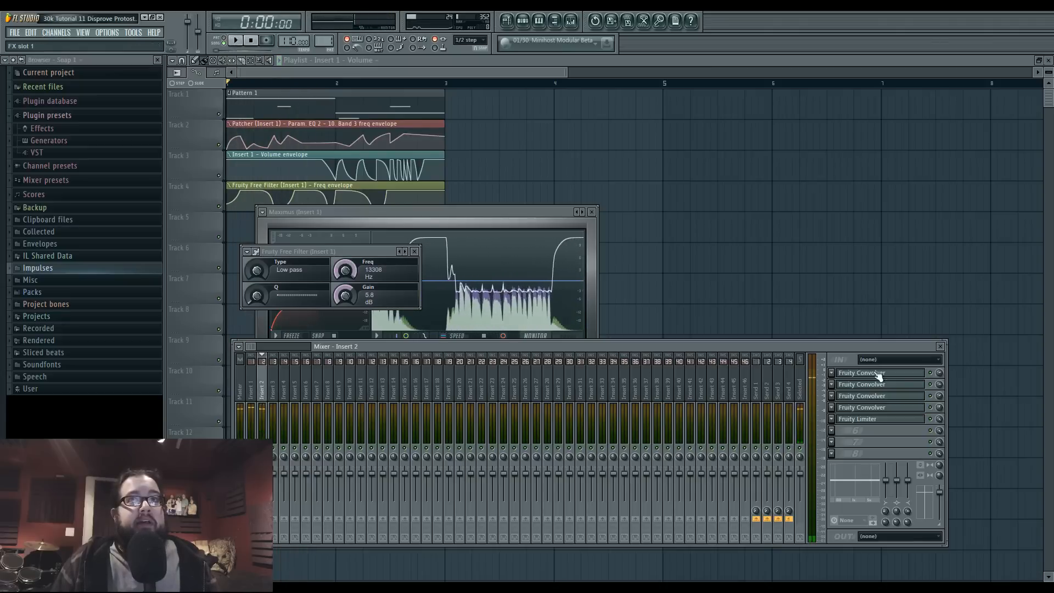
Open Insert 2's first Fruity Convolver, show its impulse response and audition it.
click(877, 373)
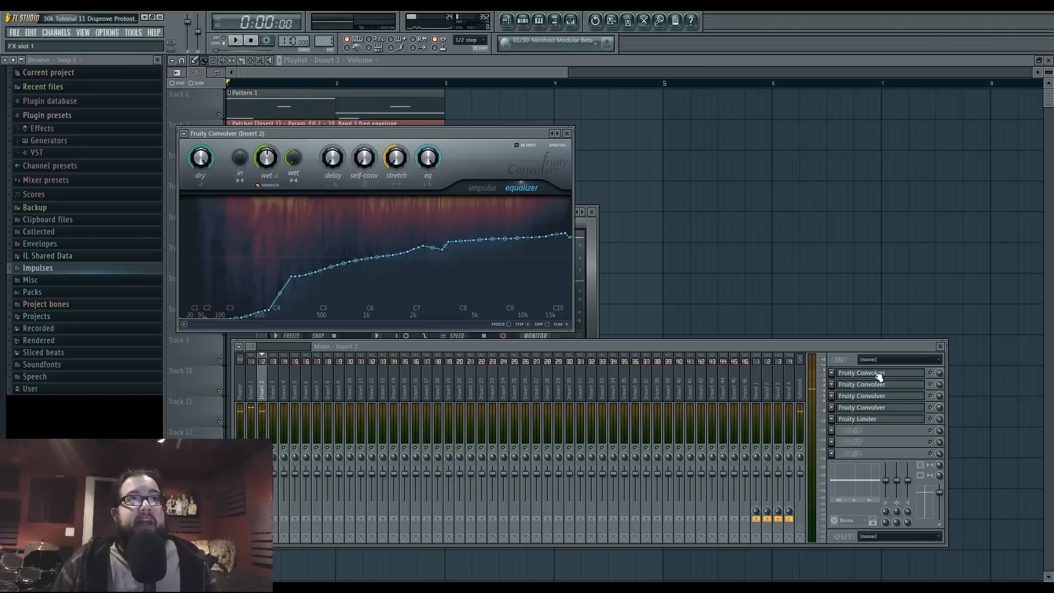
click(481, 187)
click(195, 208)
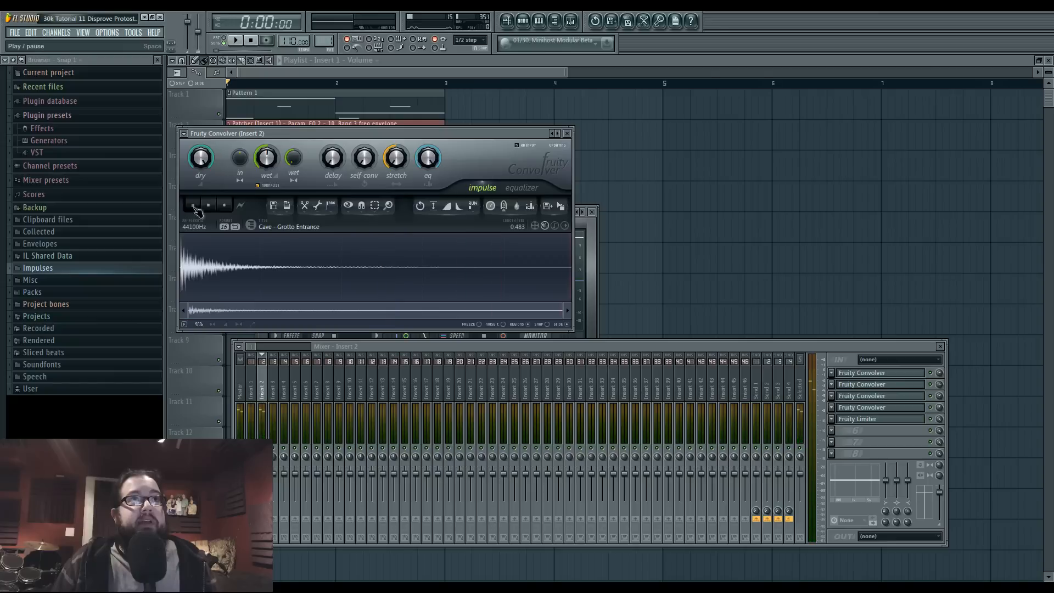
Show the impulse response of the second Fruity Convolver and move its window to compare it with the first one.
click(876, 384)
click(510, 214)
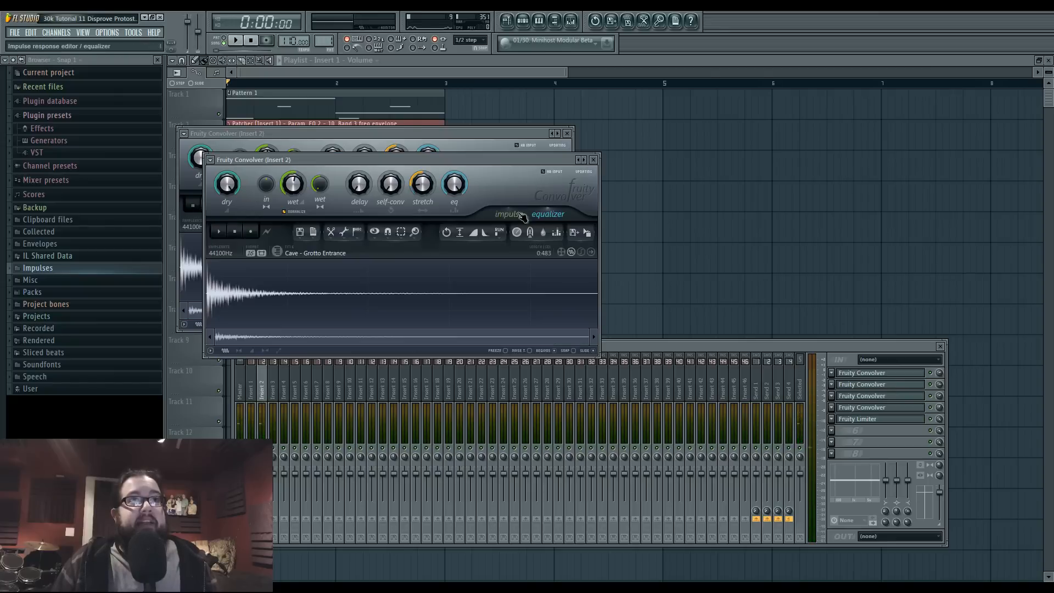
drag(415, 161, 424, 223)
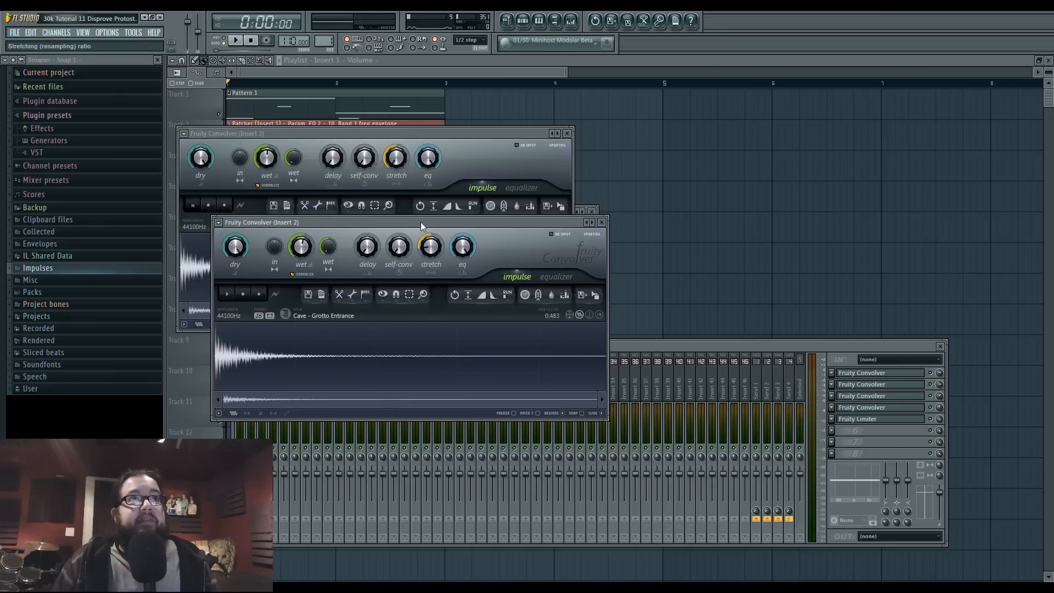
click(395, 164)
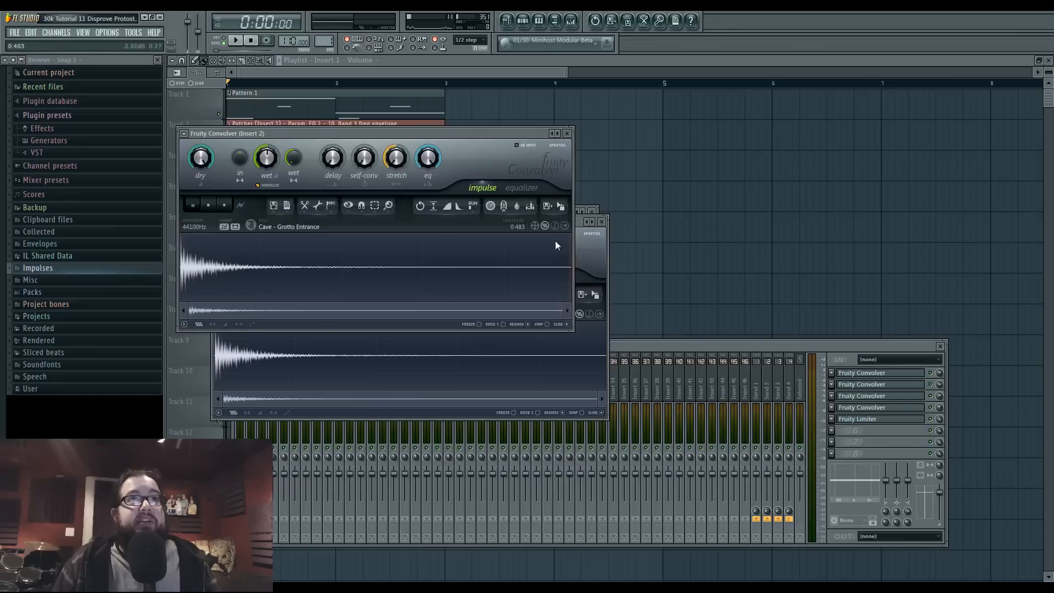
click(588, 248)
Open the third and fourth Fruity Convolvers on Insert 2 and show the fourth one's impulse response.
click(876, 397)
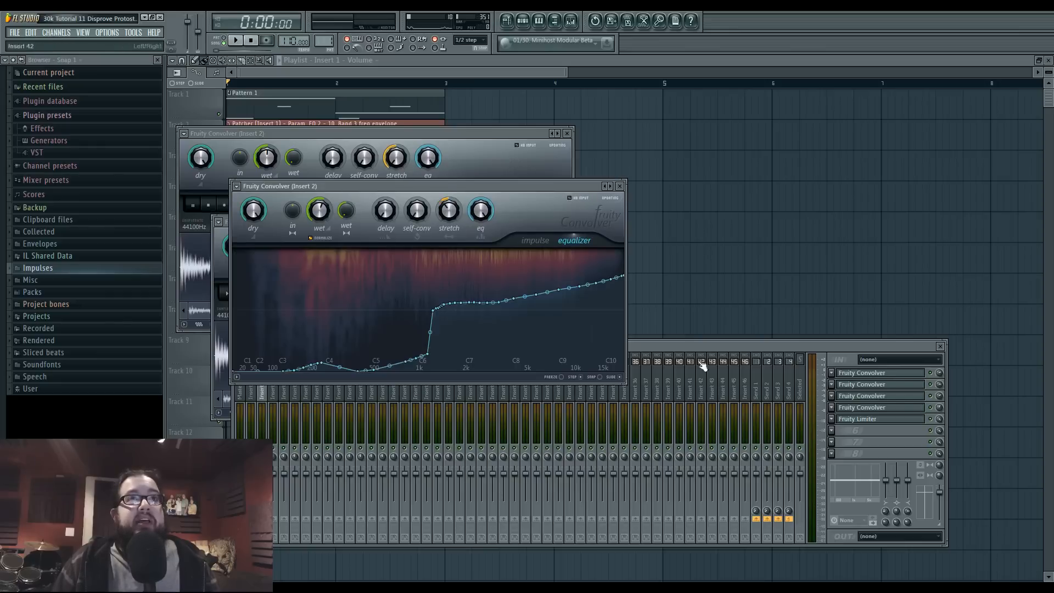
click(877, 409)
click(574, 309)
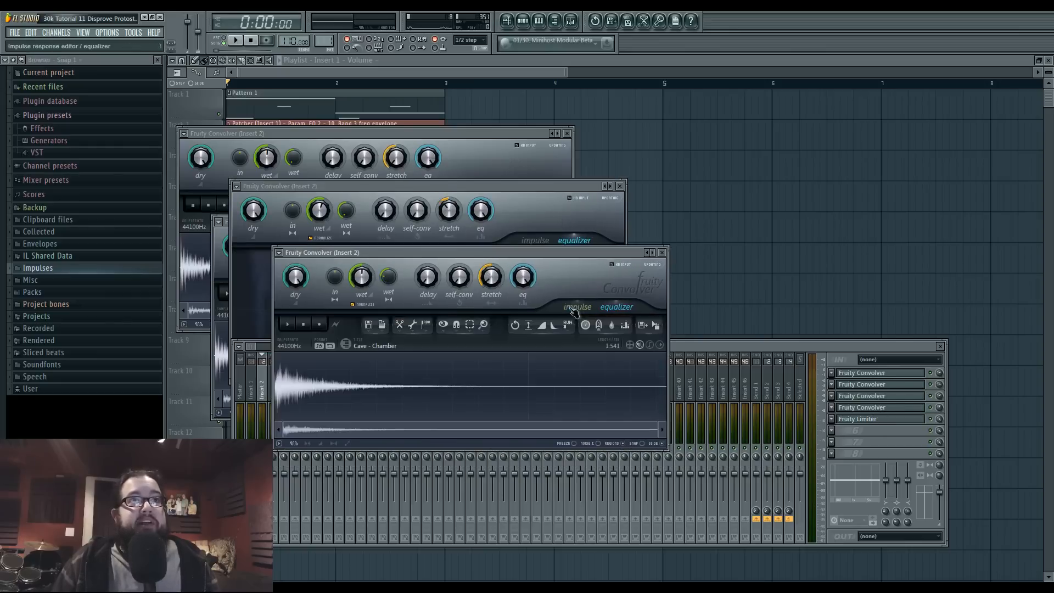
Open the Fruity Limiter on Insert 2, play the arrangement and raise the limiter's envelope release to about 12.26 ms.
click(288, 324)
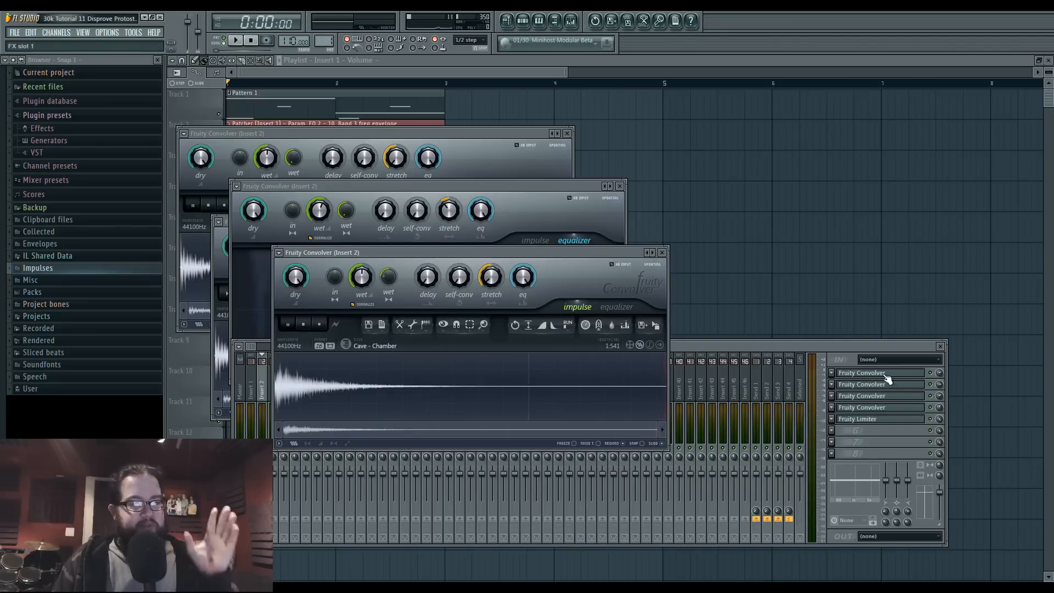
click(874, 419)
key(space)
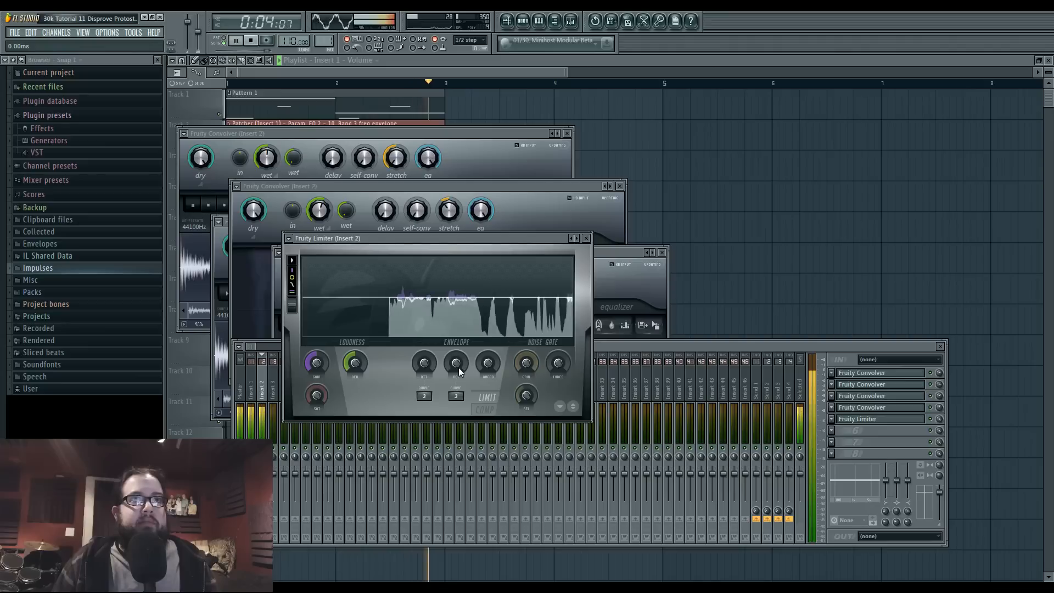
drag(459, 367, 454, 364)
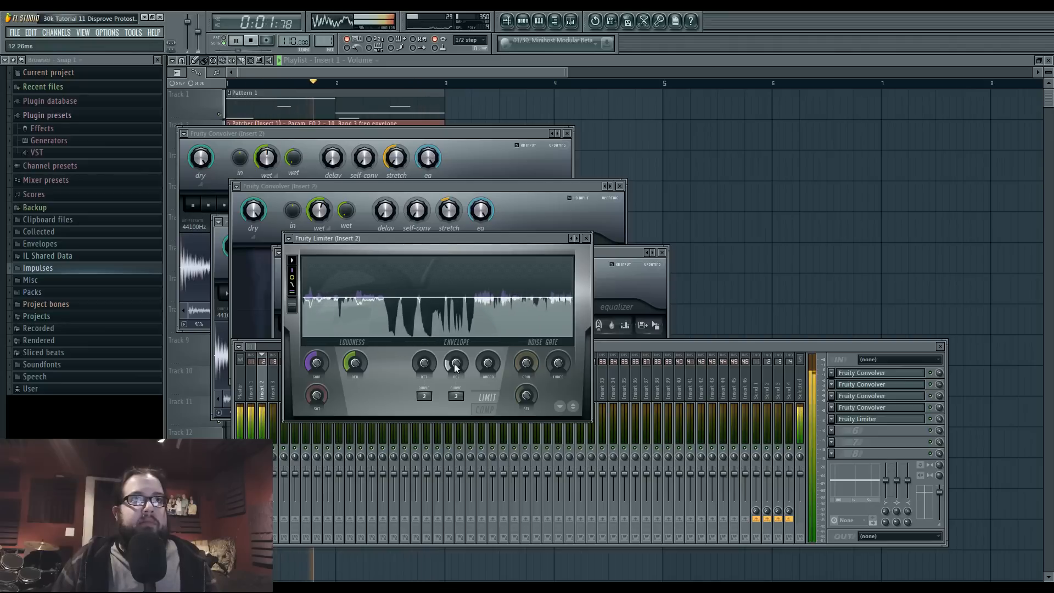
click(641, 350)
key(space)
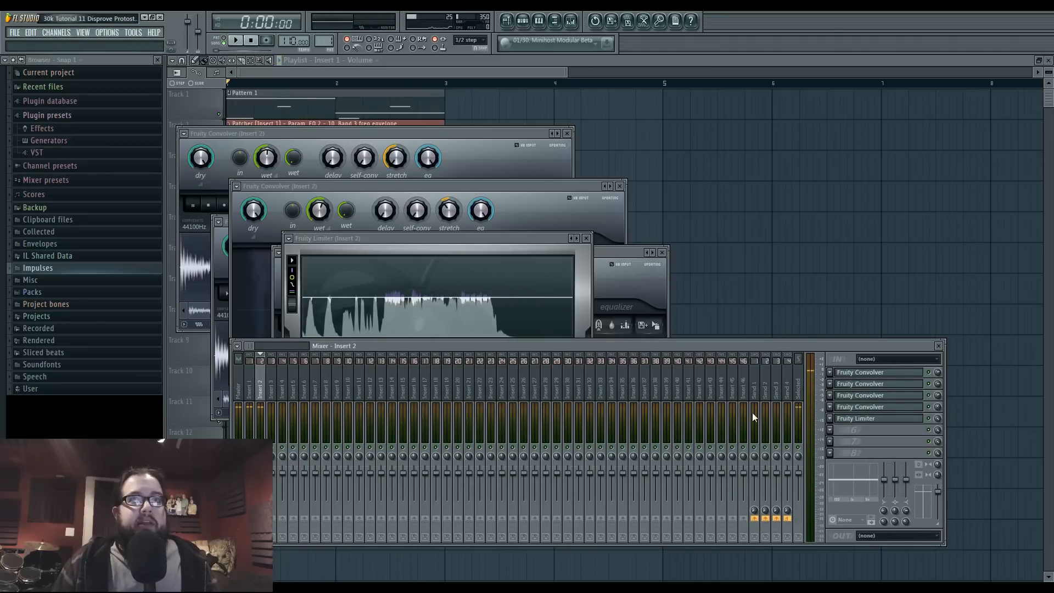
Open Edison on mixer Insert 1 and audition the recorded bass.
click(249, 391)
click(865, 408)
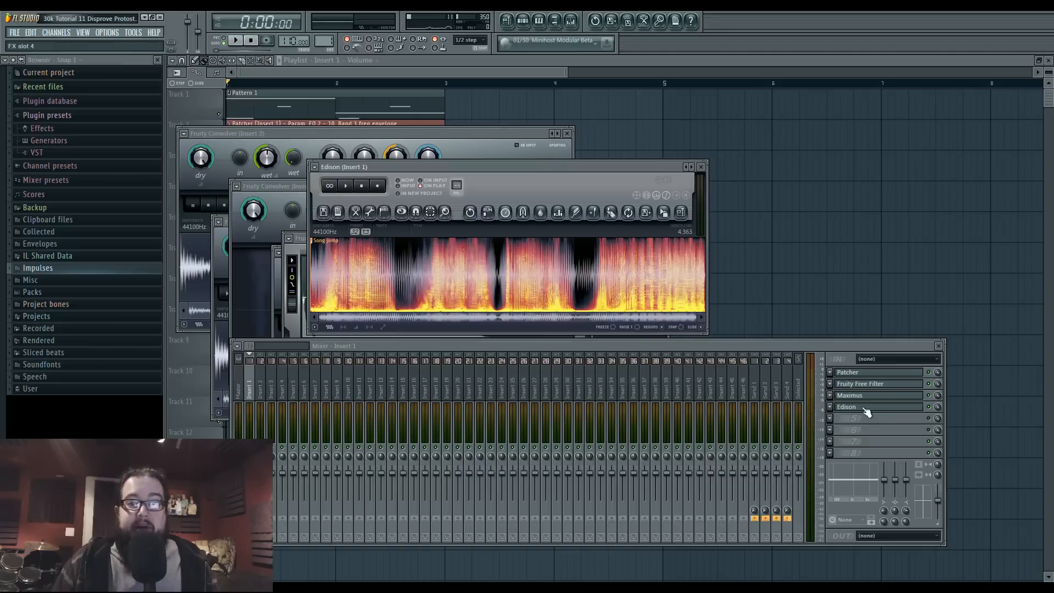
click(866, 412)
click(261, 395)
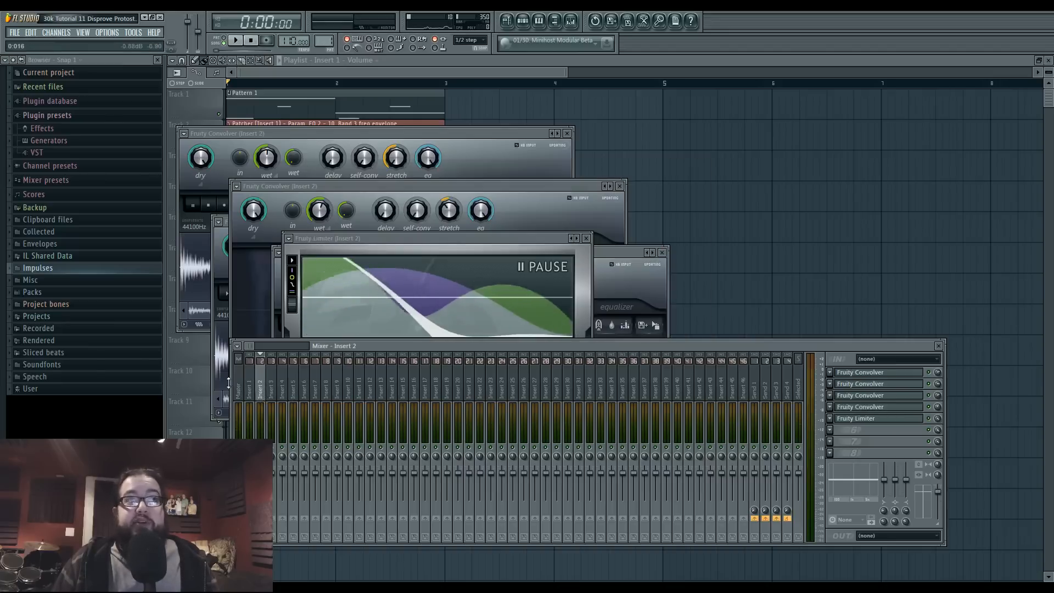
click(248, 391)
click(878, 407)
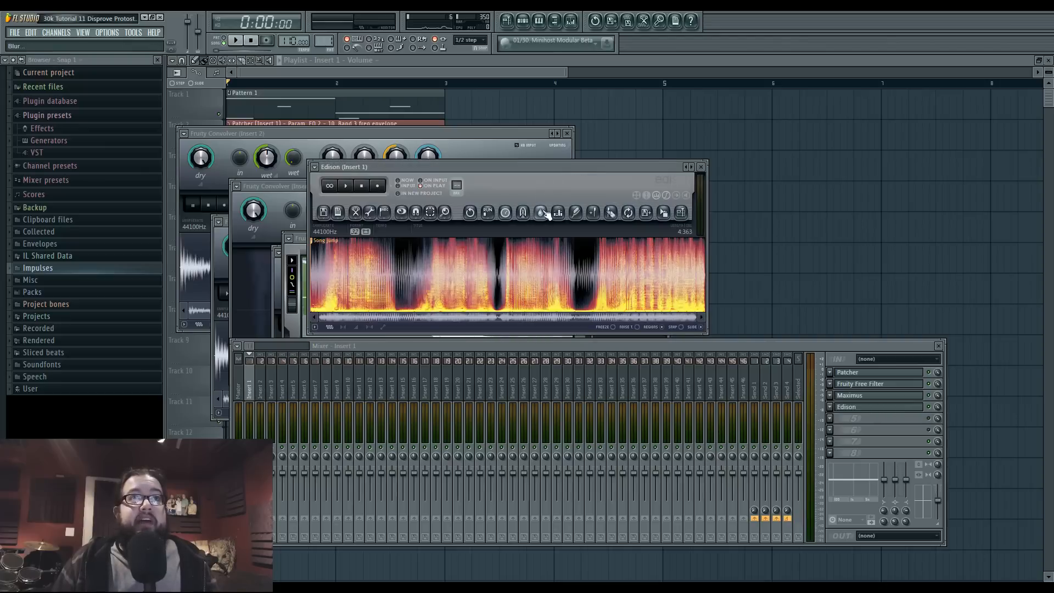
click(345, 186)
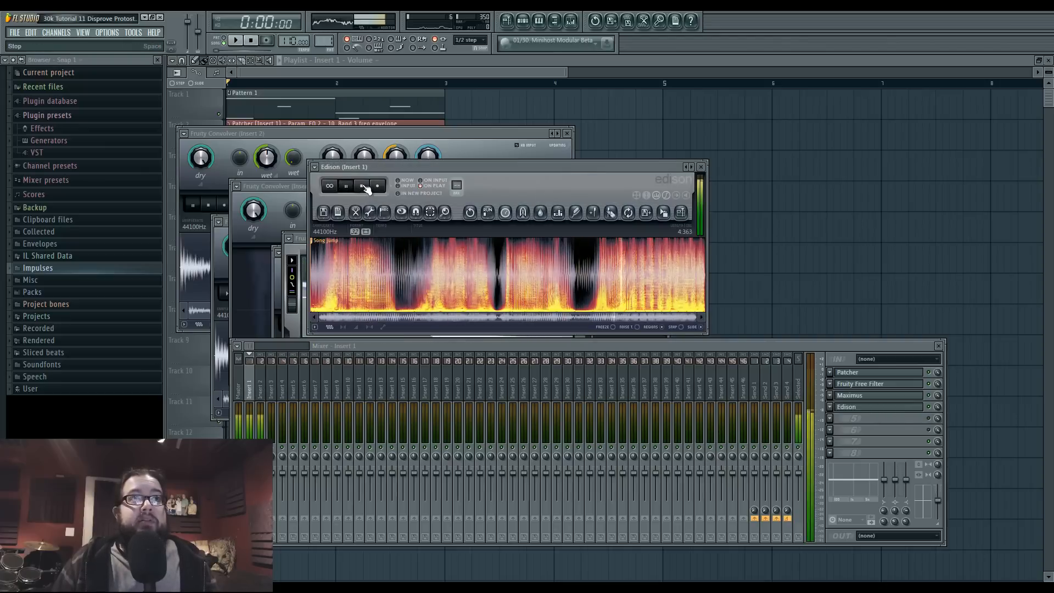
click(364, 187)
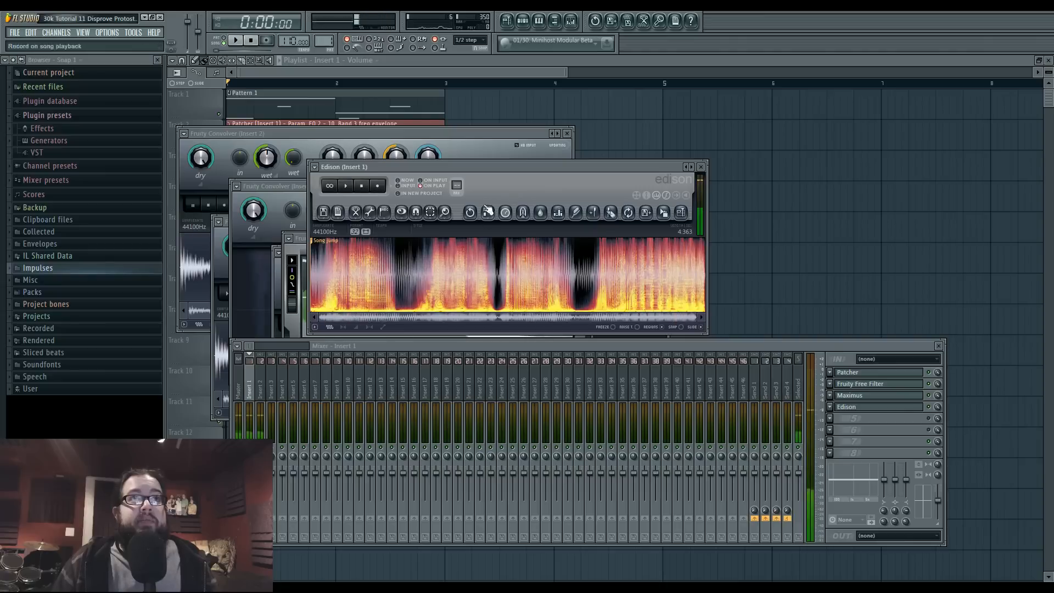
Open Edison's Blur tool, shape its envelope into a smooth hump peaking at the midpoint and preview the blurred bass.
click(539, 215)
click(545, 356)
mouse_move(552, 346)
mouse_down()
mouse_move(502, 316)
mouse_move(611, 308)
mouse_up()
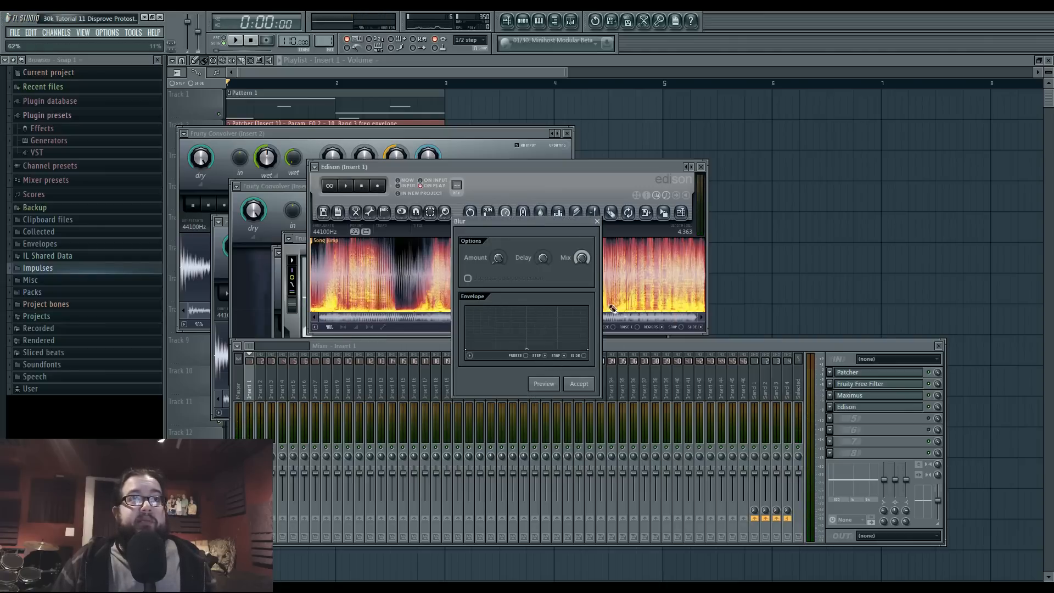
click(545, 356)
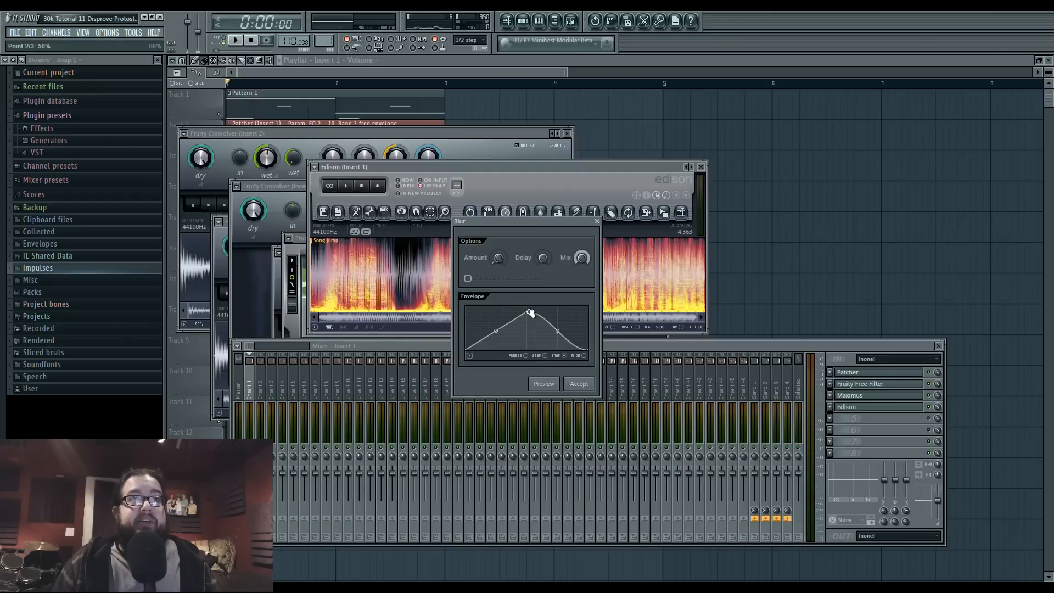
drag(520, 307, 528, 307)
right_click(529, 308)
click(557, 345)
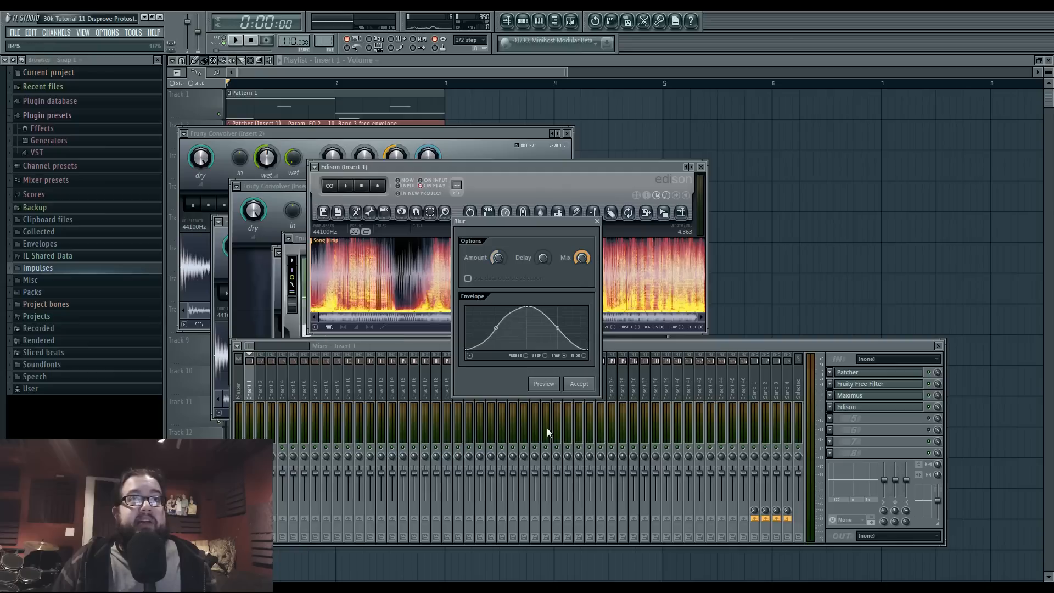
click(544, 383)
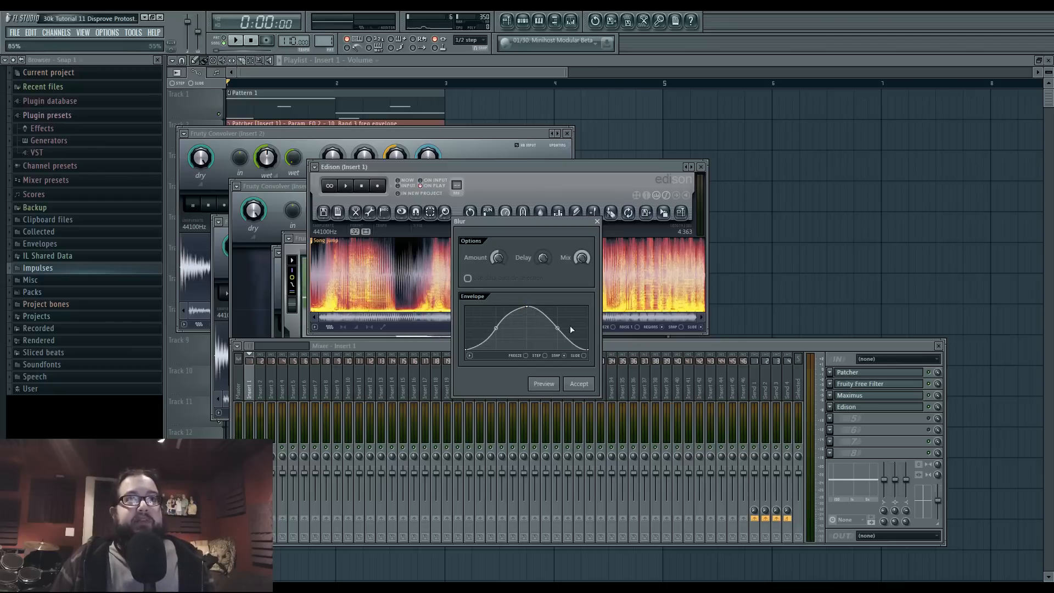
Drop the Blur envelope to zero from the midpoint onward, lower the blur amount and preview it.
drag(558, 328, 529, 348)
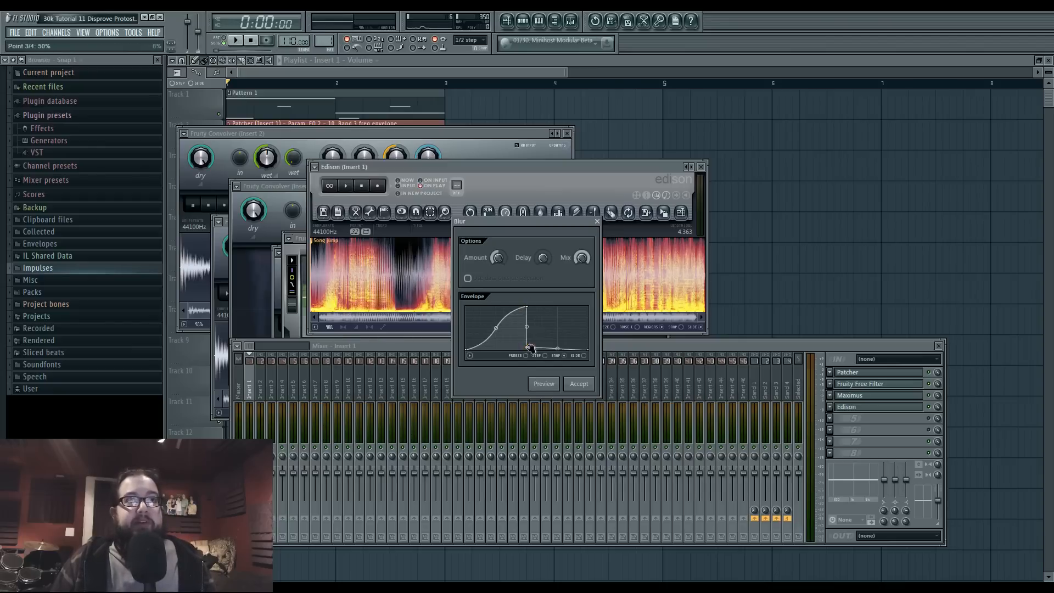
click(539, 385)
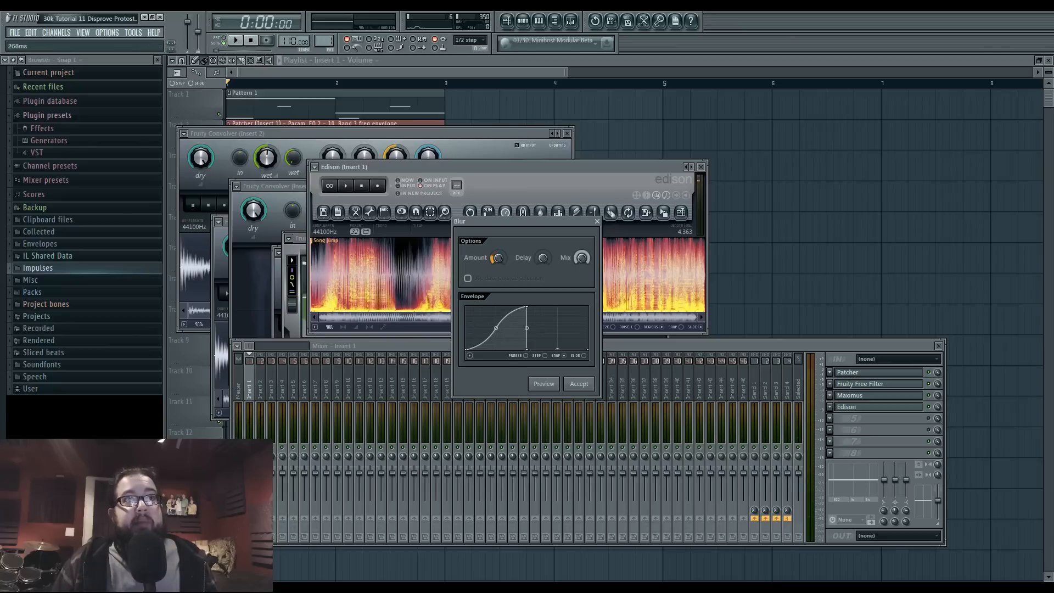
click(544, 385)
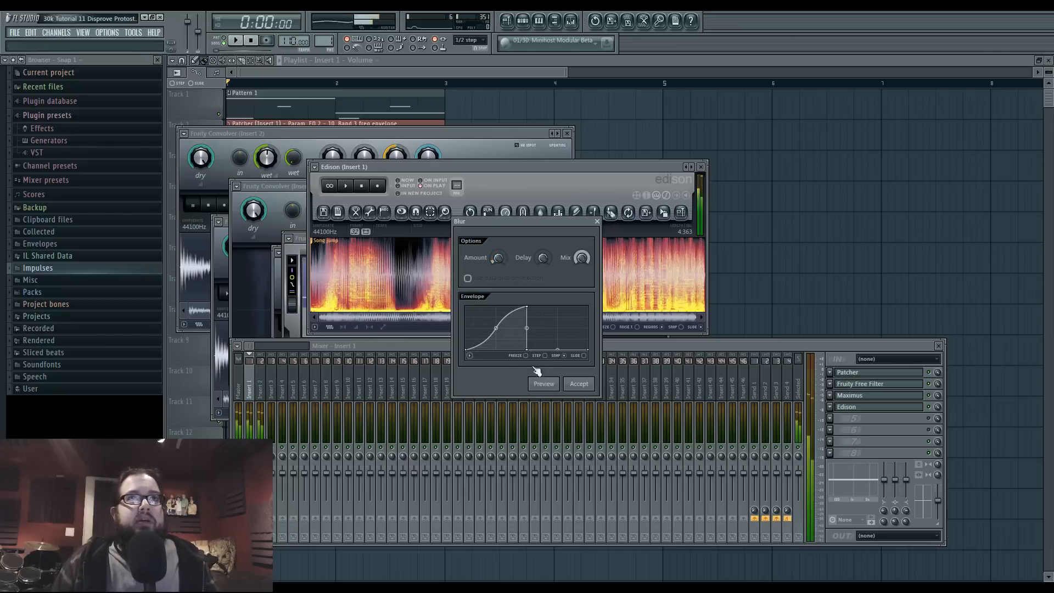
Reshape the Blur envelope to start at full level from the midpoint and fade out, then preview it while adjusting the delay.
drag(534, 350, 558, 328)
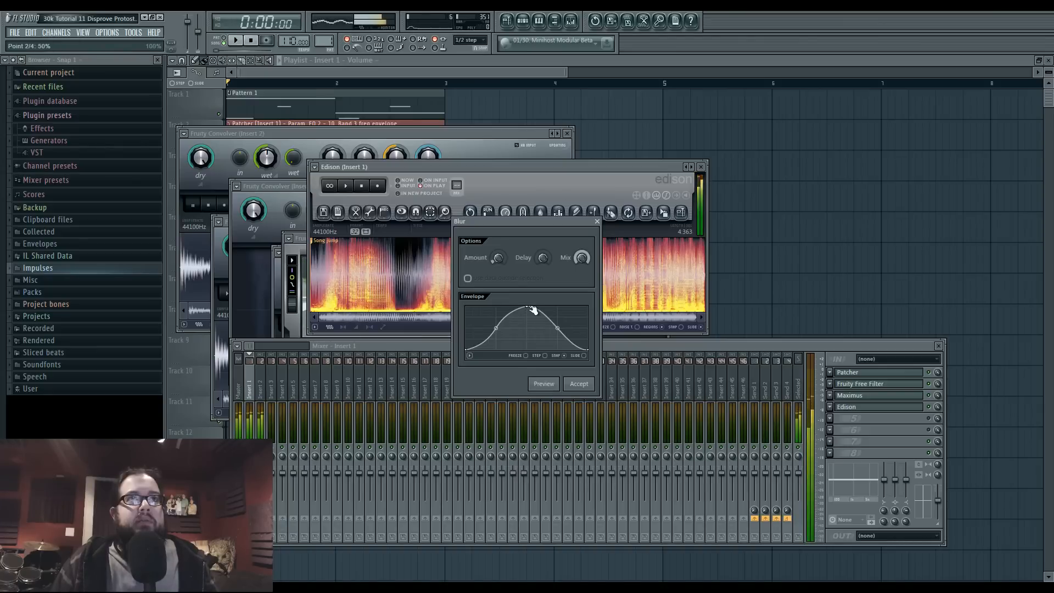
drag(528, 311, 528, 354)
click(536, 384)
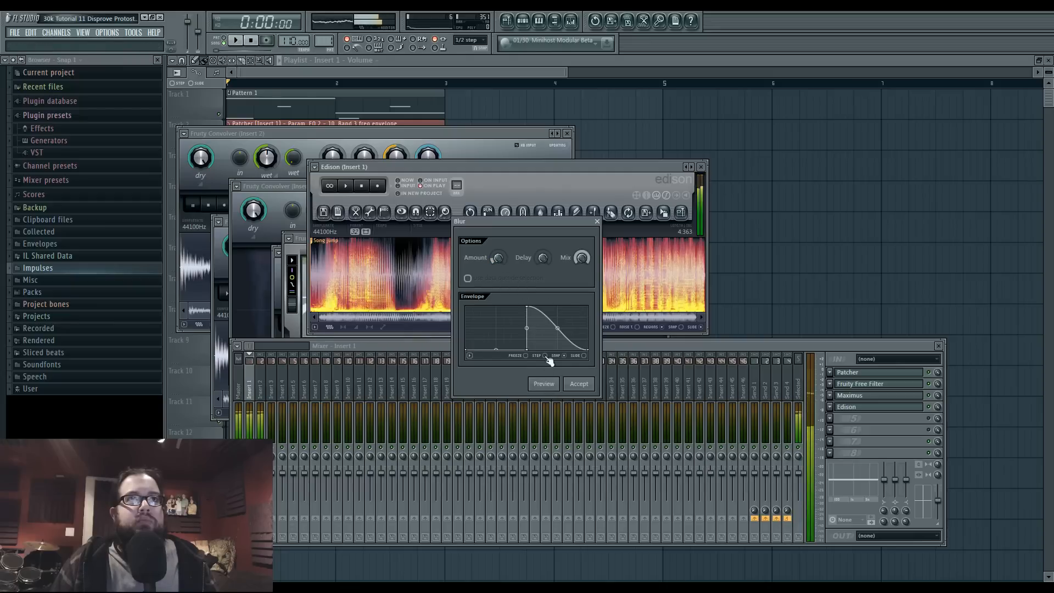
click(550, 387)
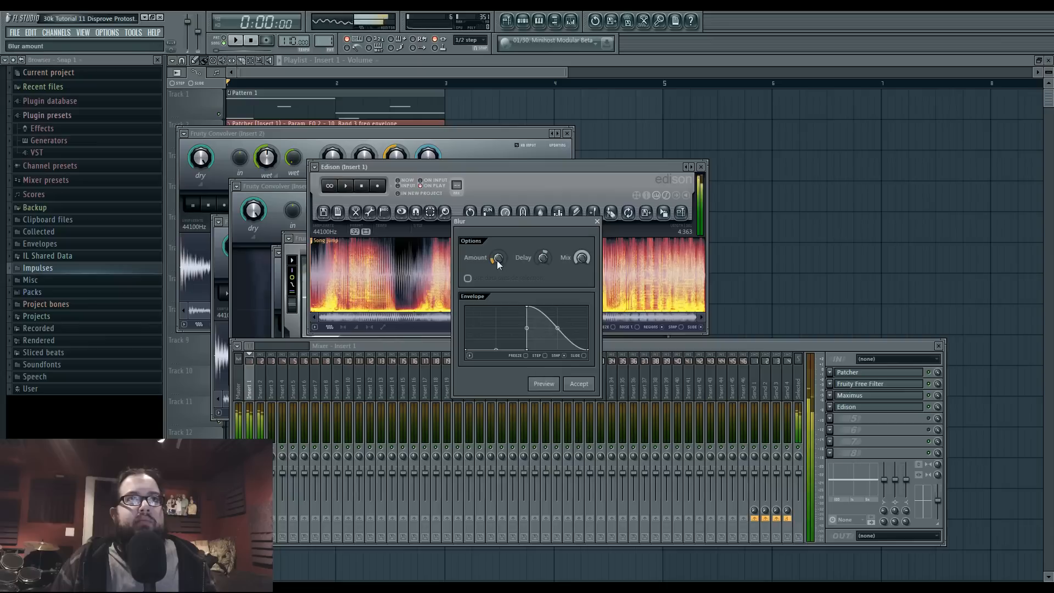
drag(543, 258, 543, 261)
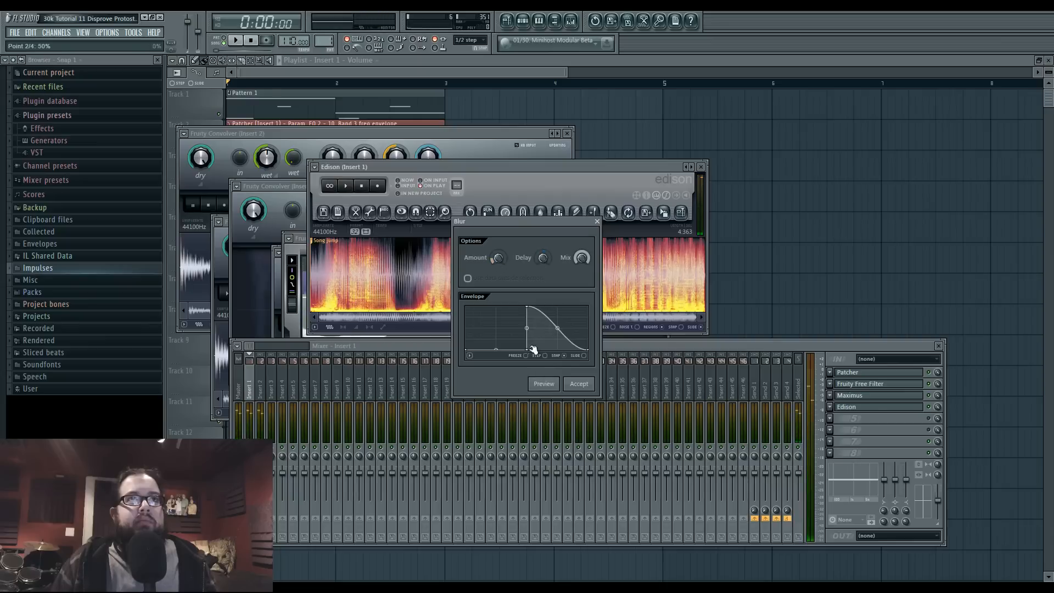
Raise the Blur envelope's zero-level midpoint to full, try its curve tension and delete the extra point beside the peak.
drag(528, 349, 528, 301)
right_click(522, 307)
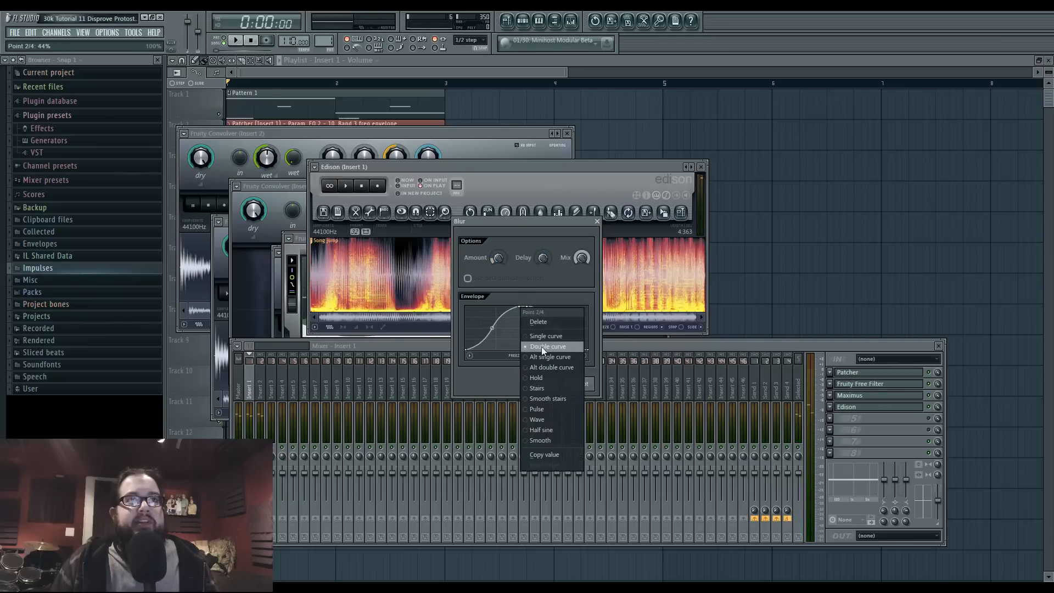
right_click(518, 308)
click(518, 309)
drag(492, 329, 492, 357)
right_click(519, 306)
click(535, 322)
Give the Blur envelope a multi-cycle Wave curve, cut it off near the end with a Single curve point and preview different blur amounts.
right_click(526, 308)
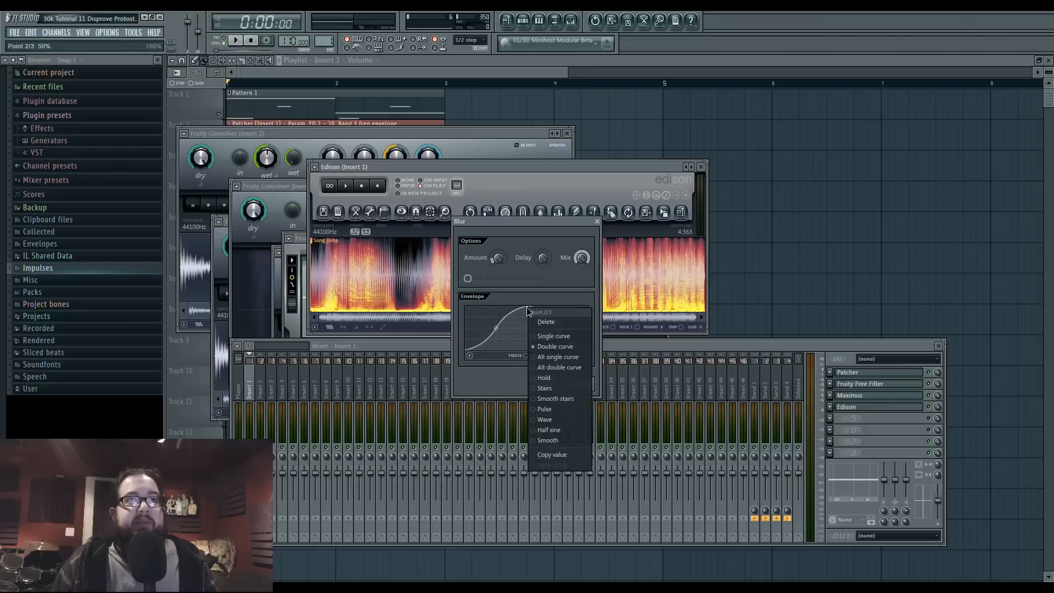
click(552, 421)
drag(496, 329, 496, 357)
drag(527, 306, 566, 305)
right_click(572, 348)
right_click(572, 350)
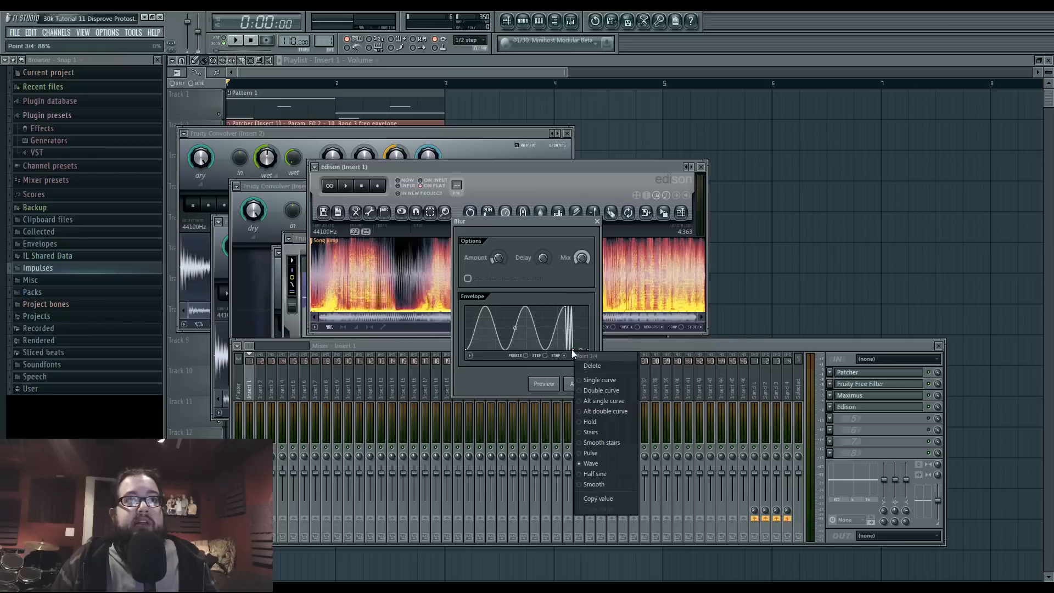
click(597, 379)
drag(569, 348, 569, 349)
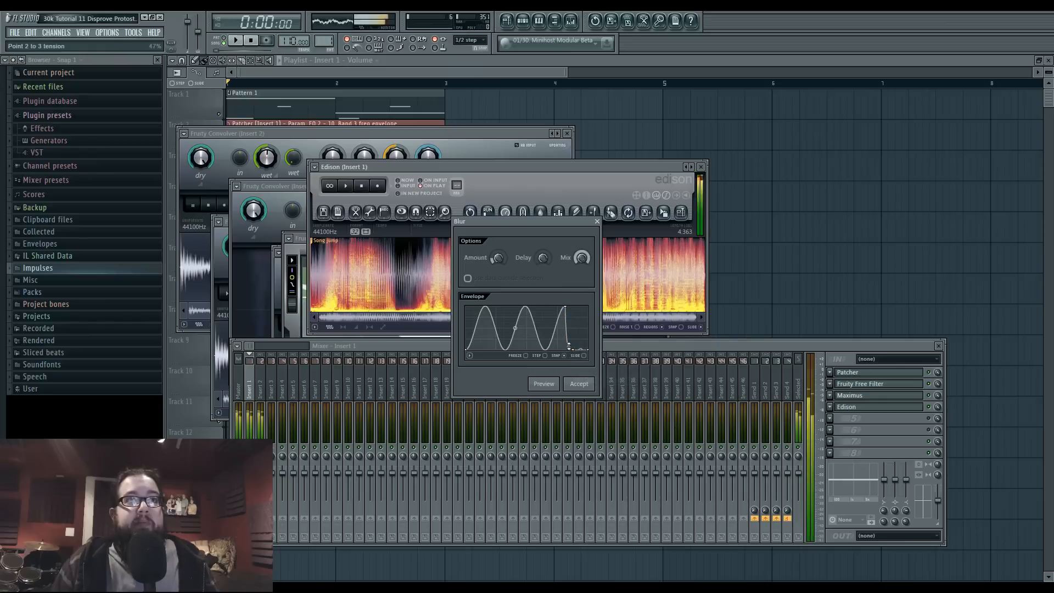
drag(498, 259, 499, 255)
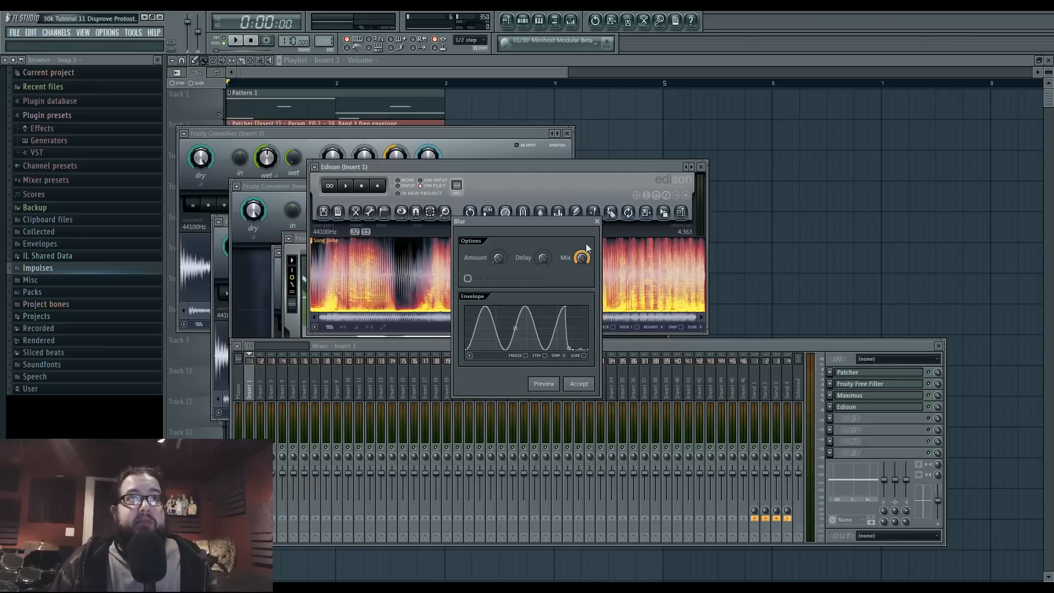
Close the Blur dialog without applying it, remove Edison from Insert 1 and move the mixer window higher.
click(597, 221)
drag(576, 176, 594, 236)
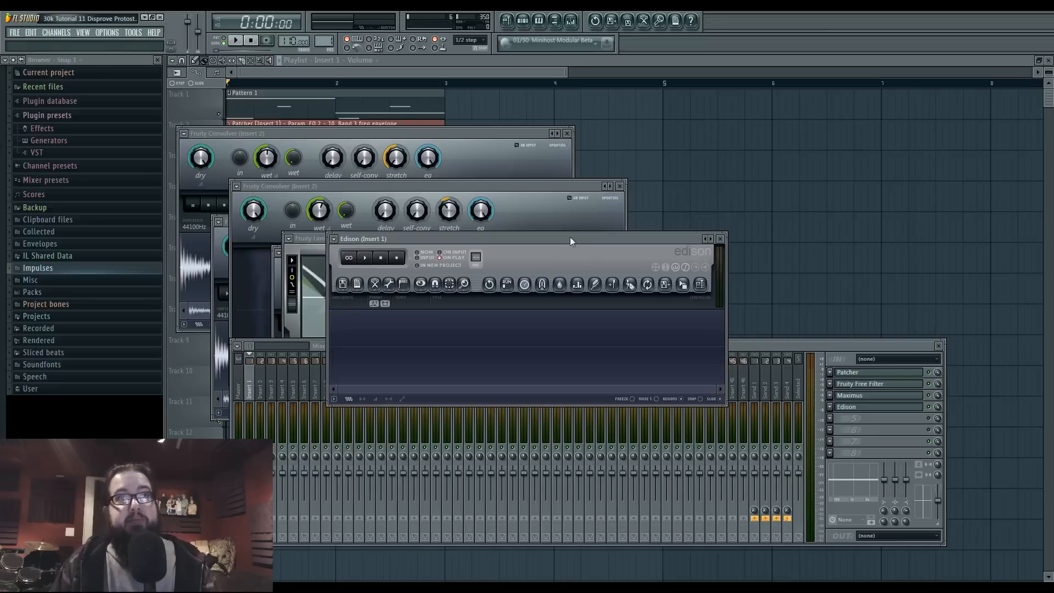
click(830, 407)
mouse_move(879, 364)
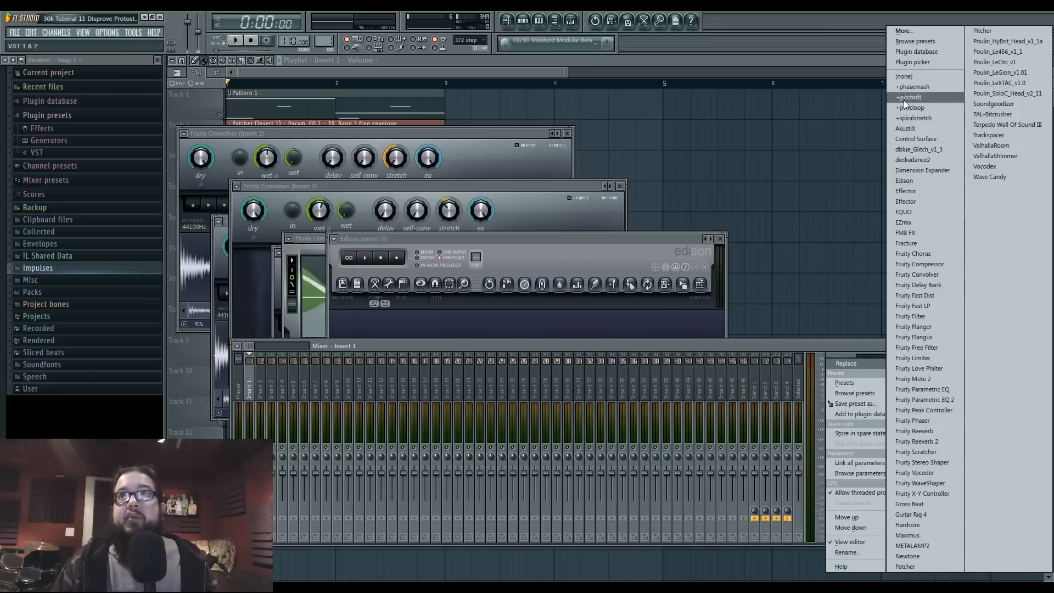
click(901, 79)
drag(577, 344, 575, 310)
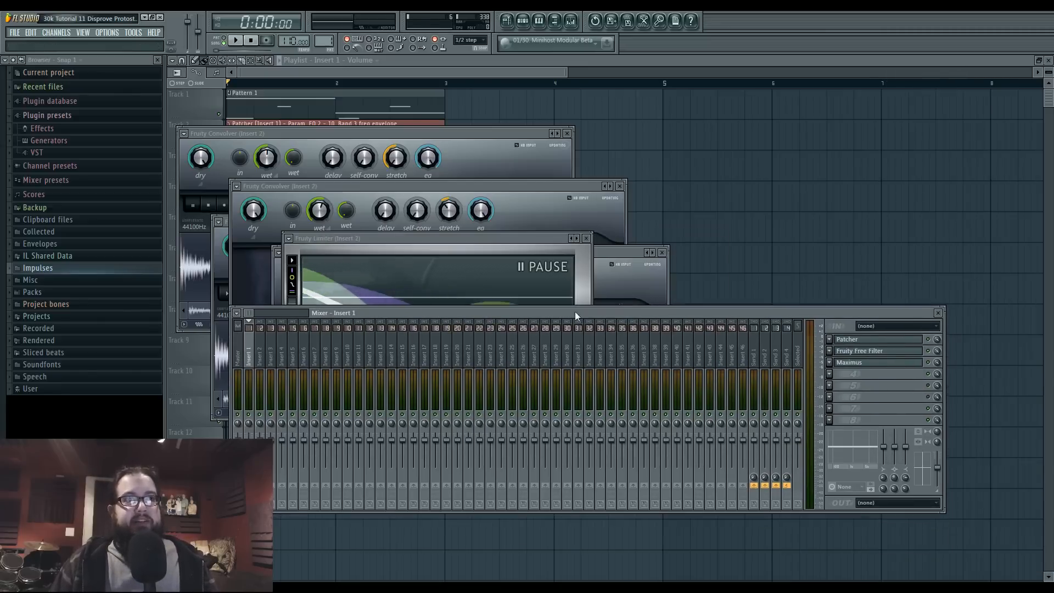
Play the arrangement while comparing the effects chains of mixer Inserts 2 and 1.
click(293, 362)
click(259, 357)
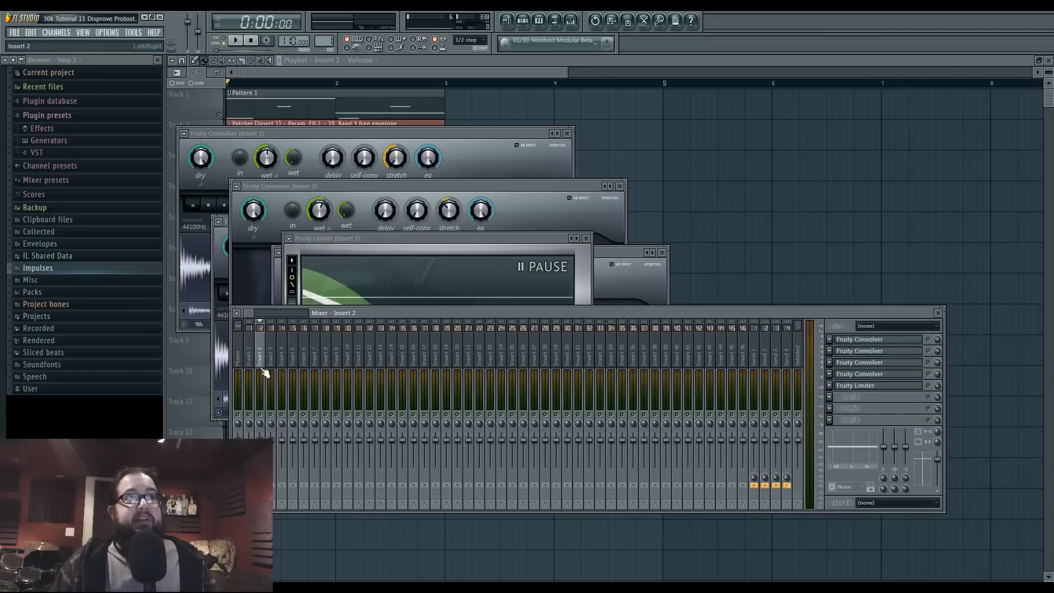
key(space)
click(258, 357)
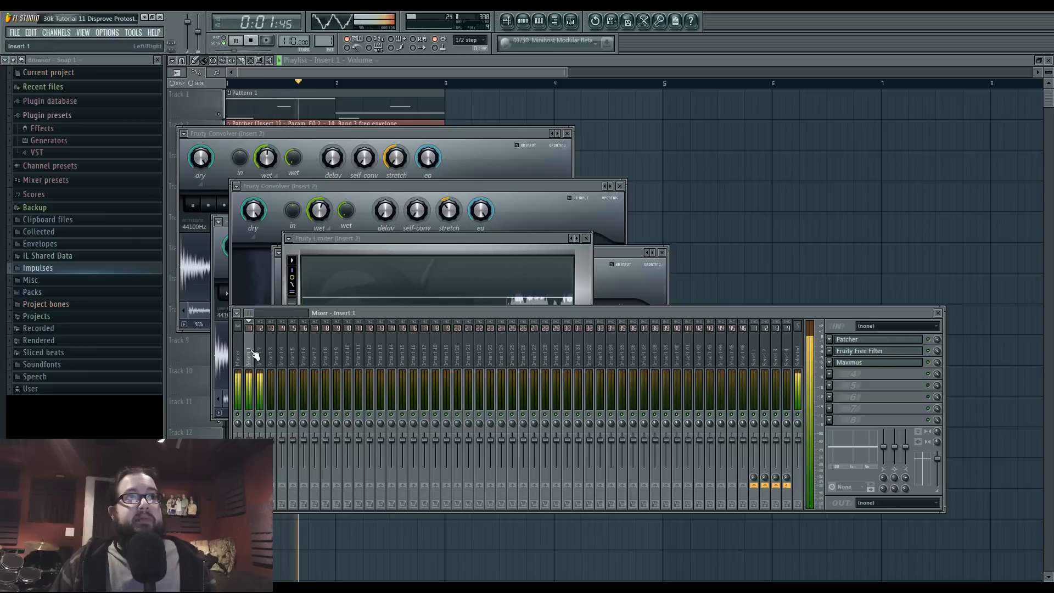
key(space)
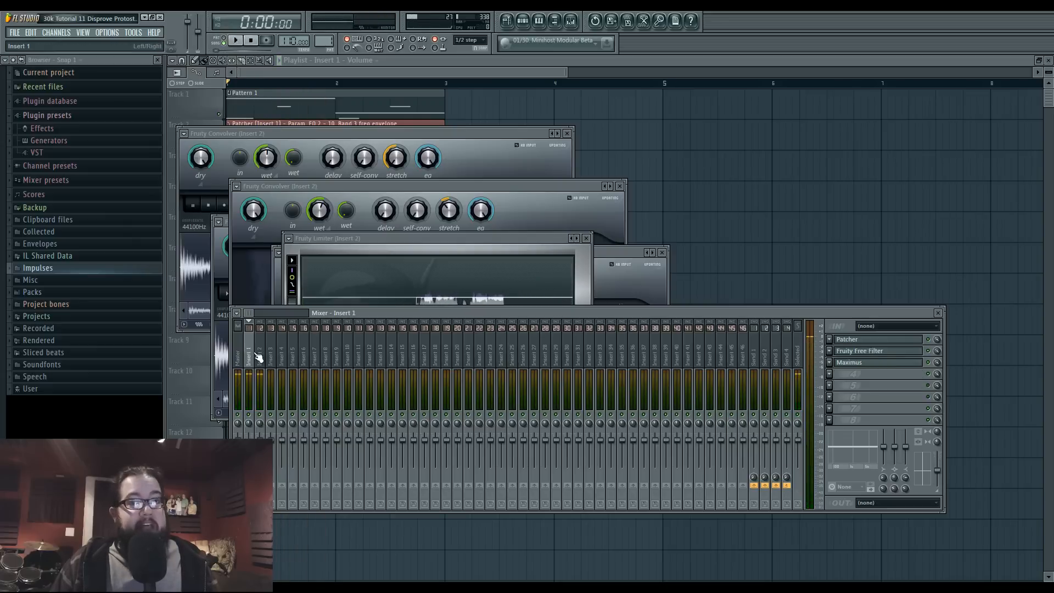